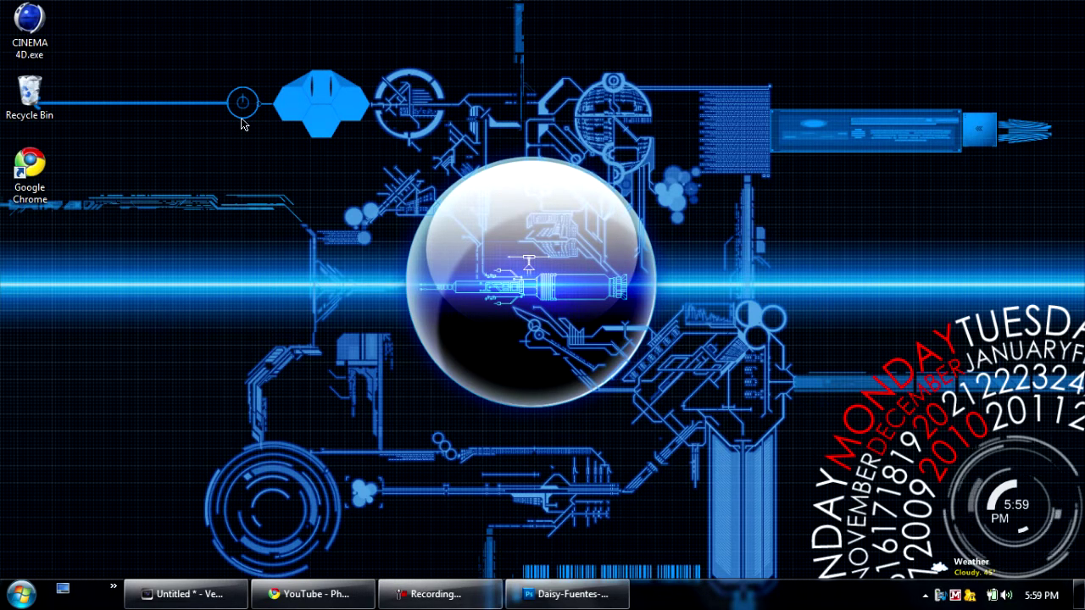
Restore the Photoshop window showing the finished Daisy Fuentes line drawing from the taskbar.
click(528, 596)
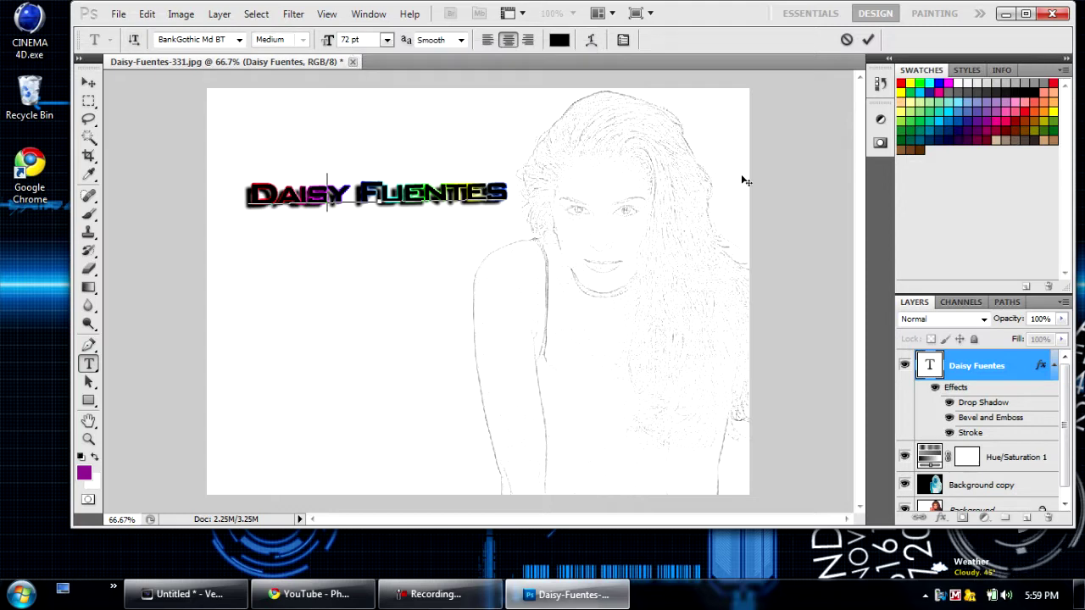
Commit the title text via the Background layer, then close Daisy-Fuentes-331.jpg without saving.
click(984, 506)
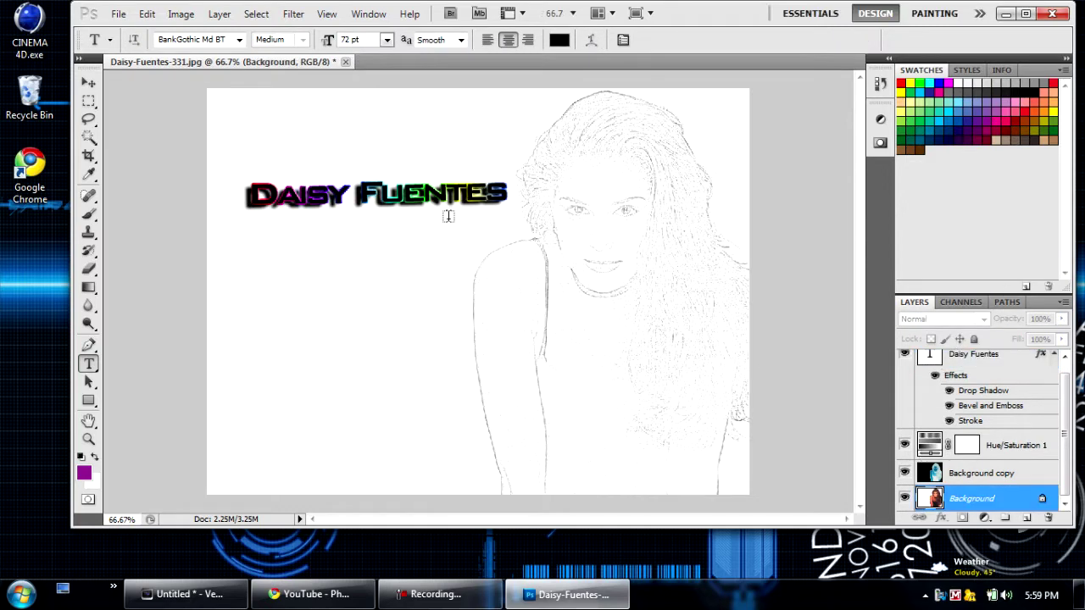
click(345, 62)
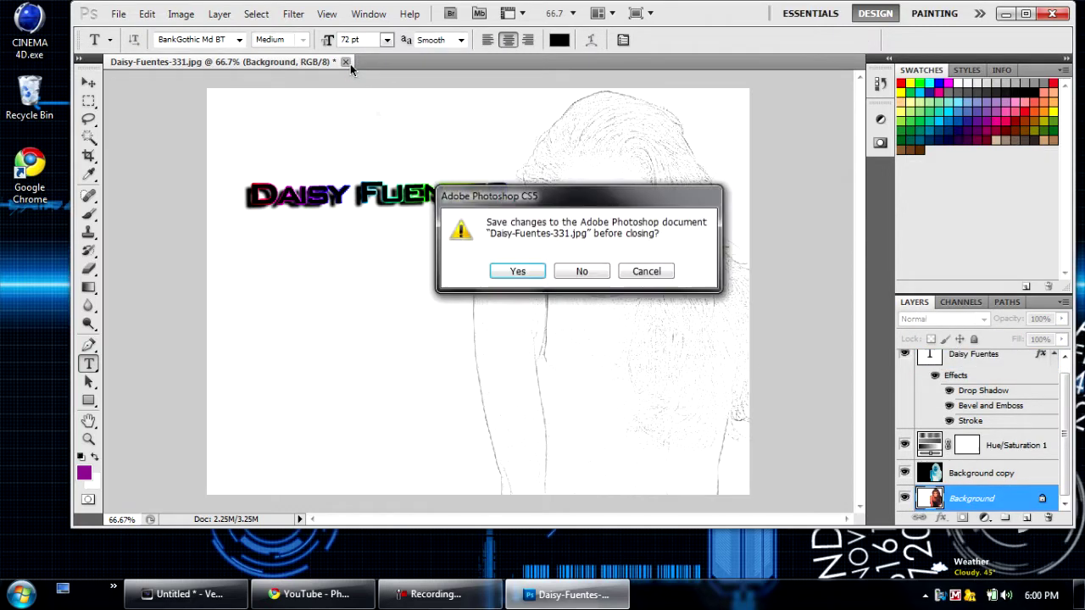
click(582, 271)
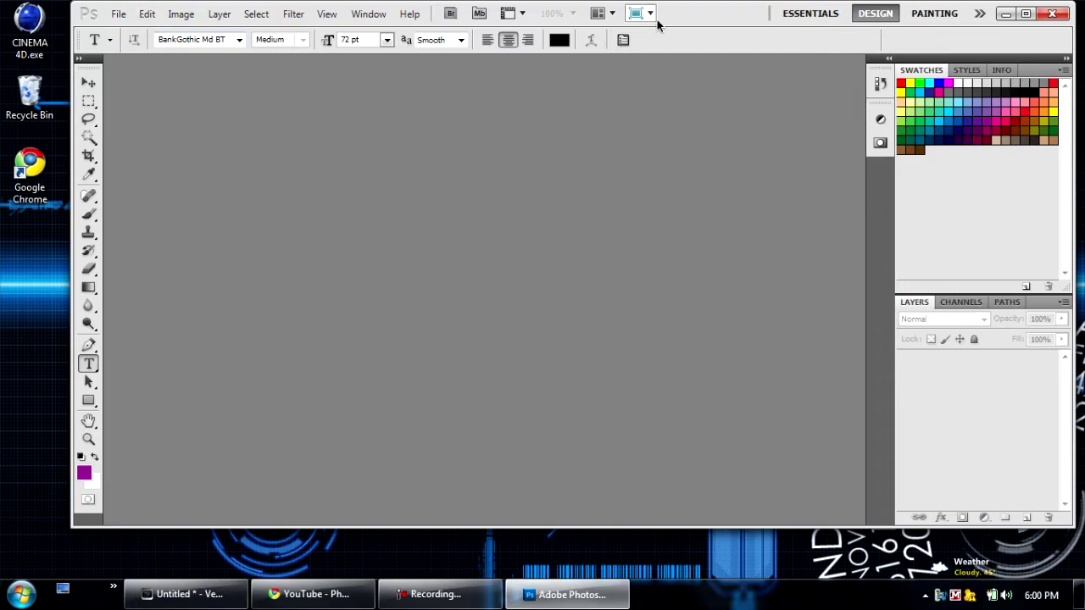
Reopen the original colour portrait Daisy-Fuentes-331.jpg through File > Open.
mouse_move(687, 18)
mouse_down()
mouse_move(665, 26)
mouse_move(598, 10)
mouse_move(721, 9)
mouse_move(710, 29)
mouse_move(671, 26)
mouse_up()
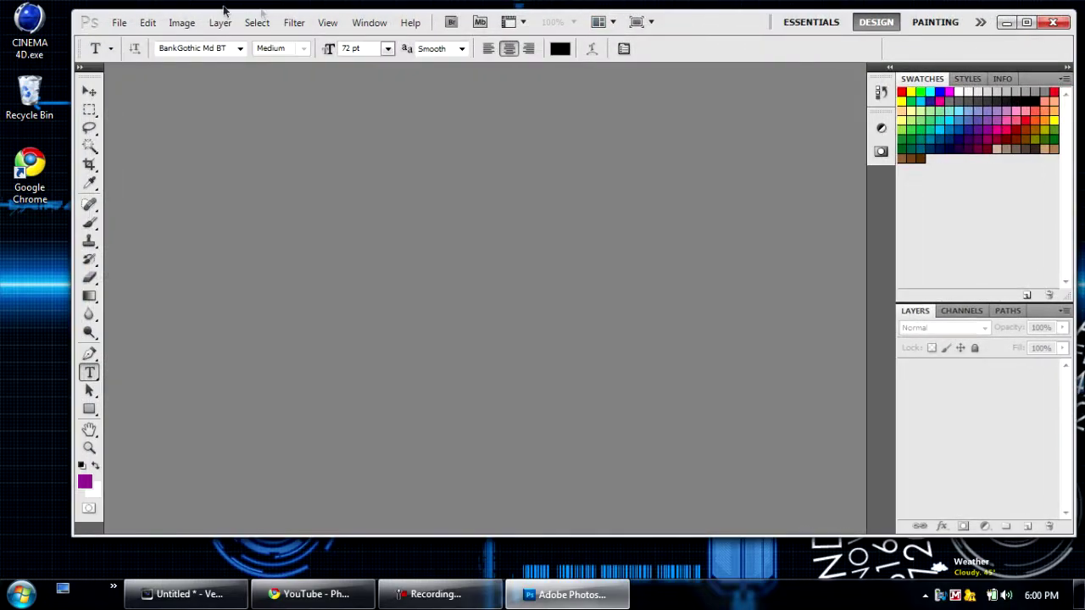
click(120, 22)
click(161, 56)
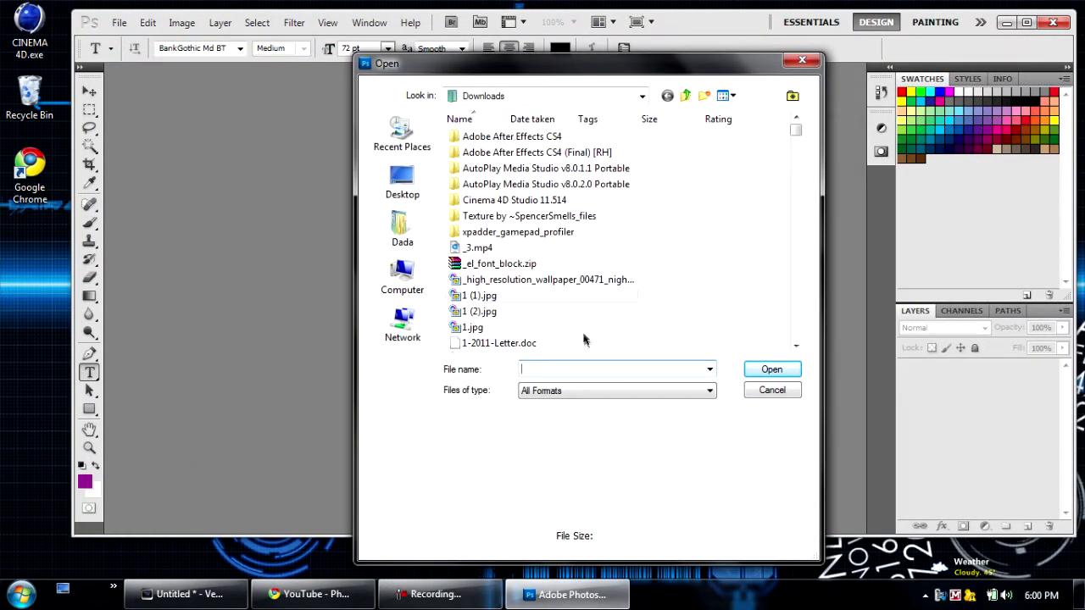
text(daisy)
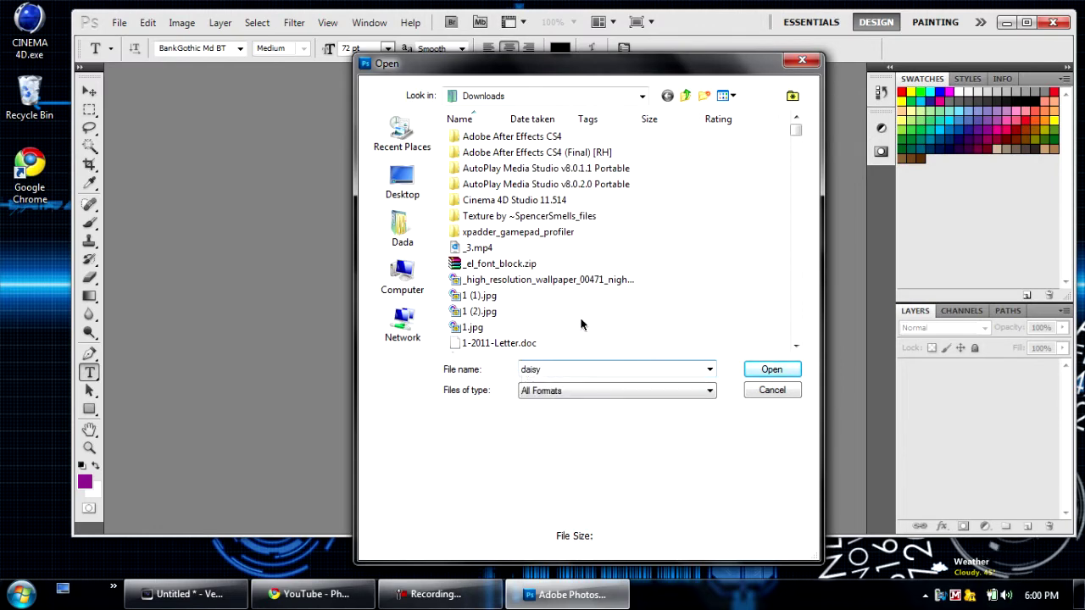
key(BackSpace)
key(BackSpace)
key(BackSpace)
key(BackSpace)
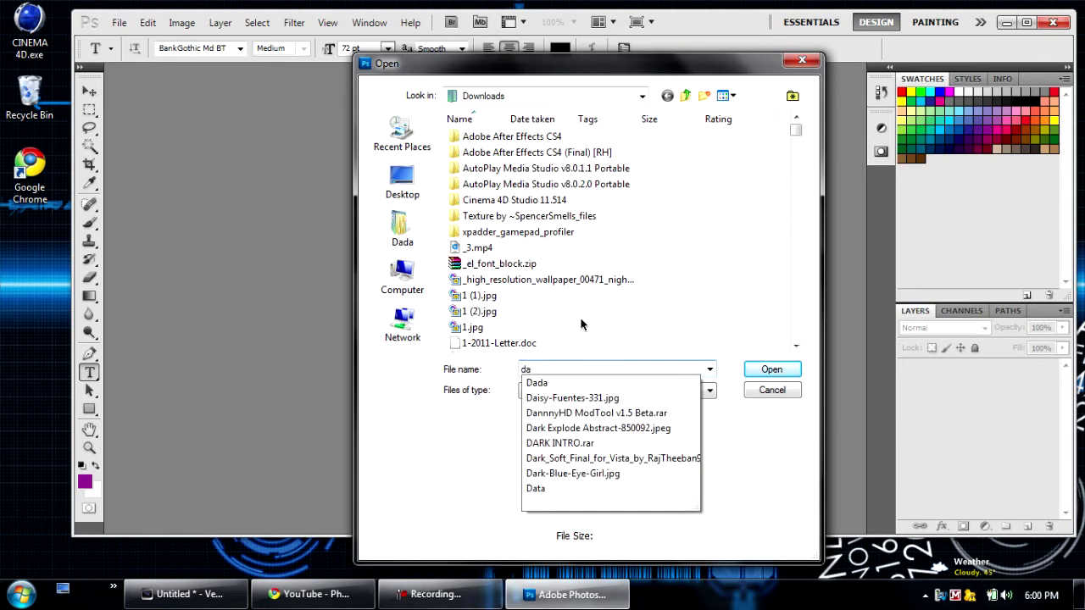
text(i)
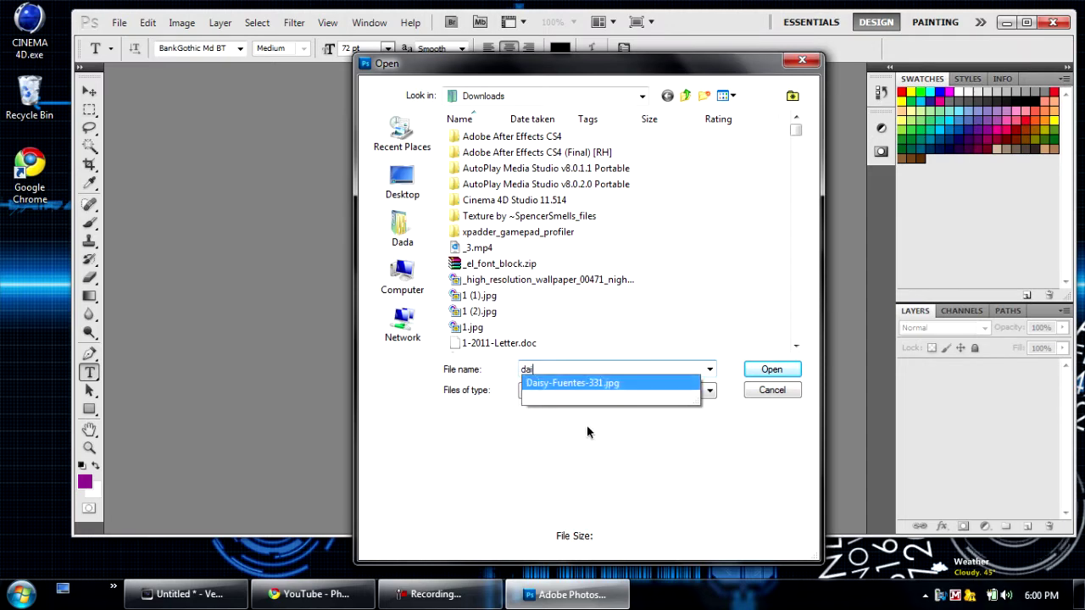
click(577, 383)
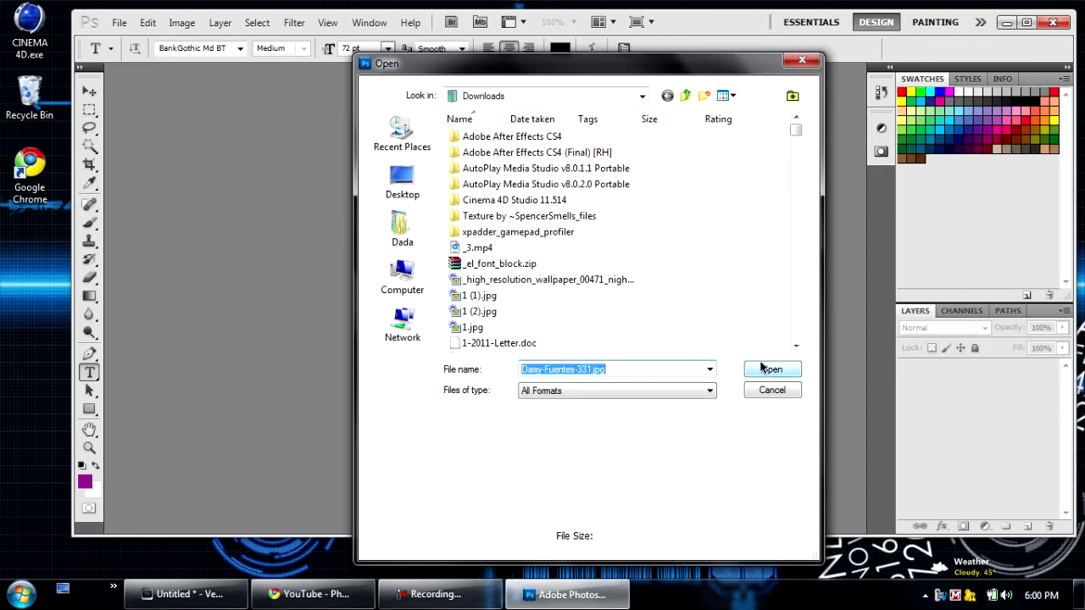
click(768, 370)
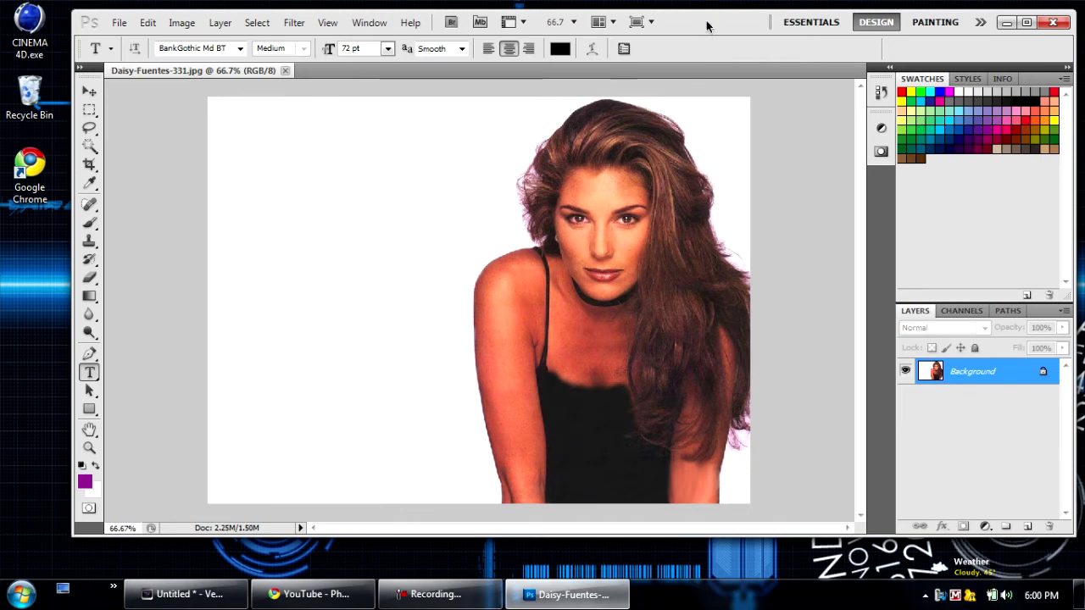
Duplicate the Background layer into a 'Background copy' layer above it.
drag(708, 26, 684, 6)
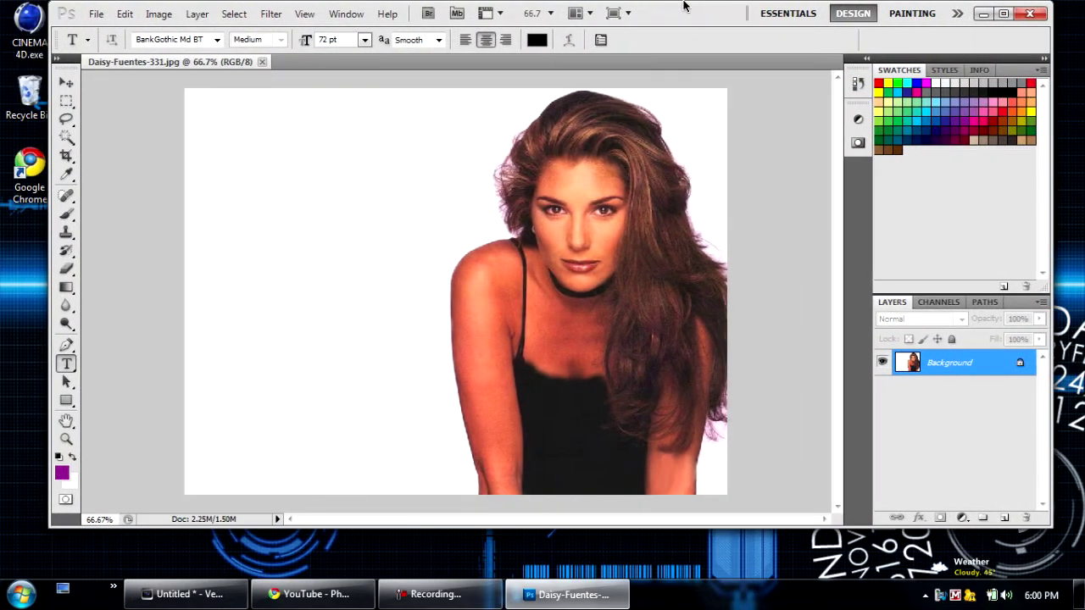
drag(683, 6, 699, 24)
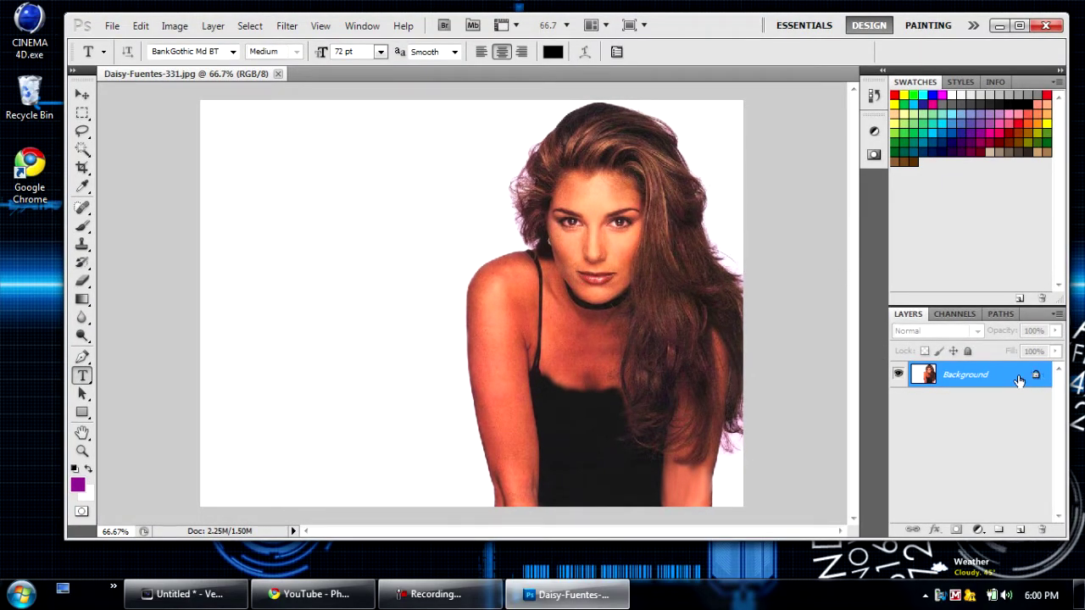
right_click(1002, 377)
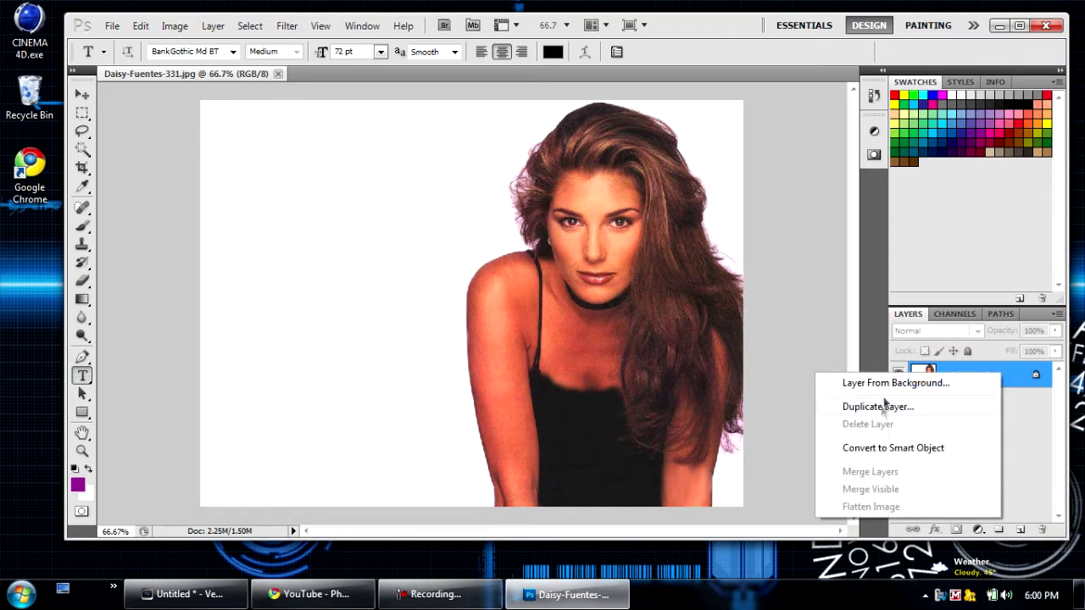
click(881, 408)
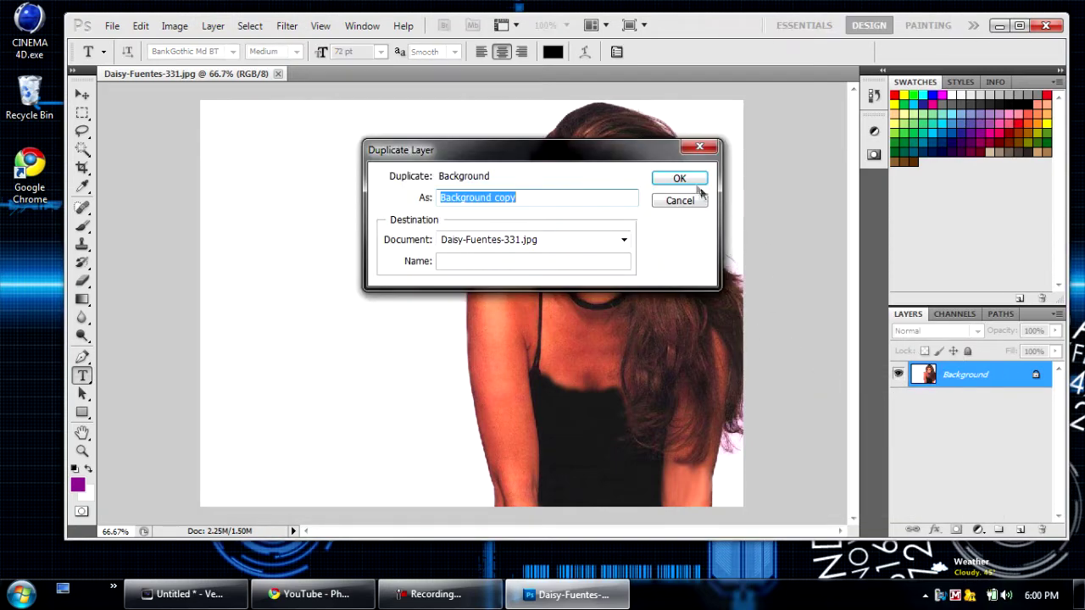
click(696, 182)
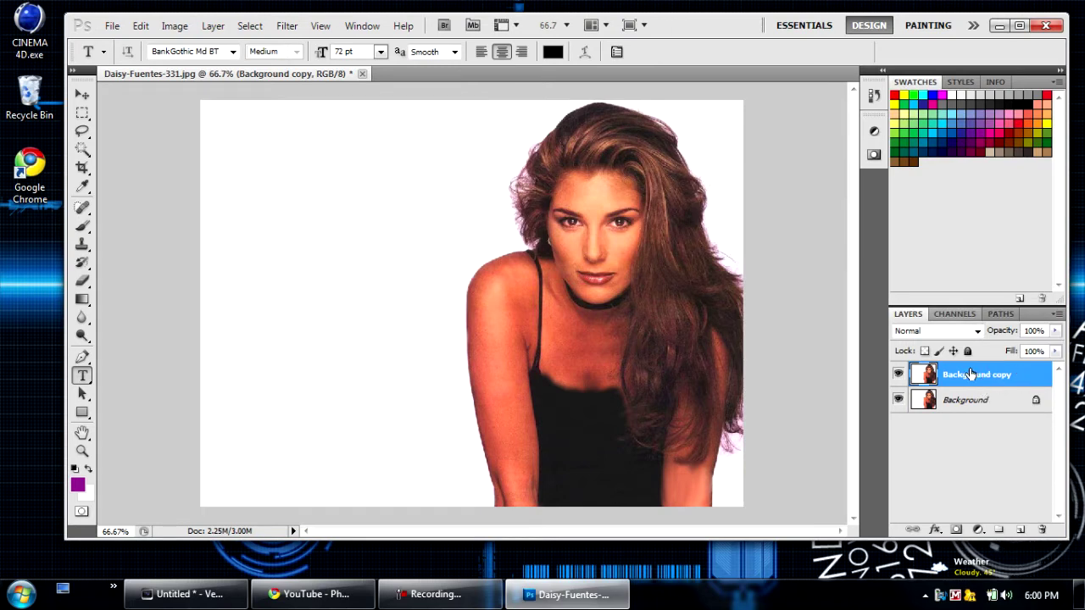
Set the Background copy layer to Color Dodge blending and invert it with Ctrl+I.
click(972, 400)
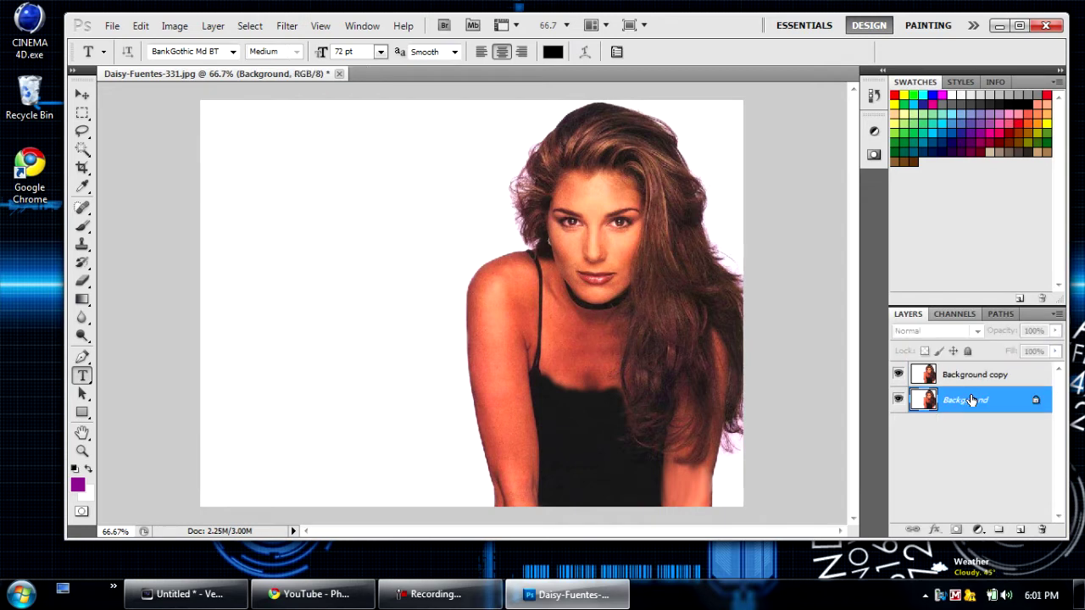
click(975, 376)
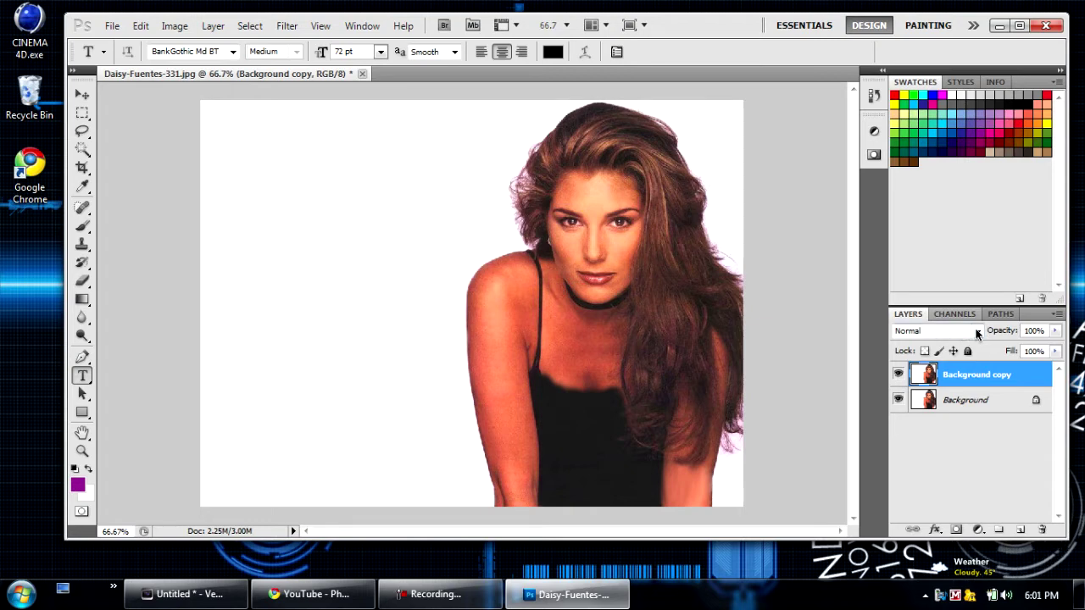
click(977, 331)
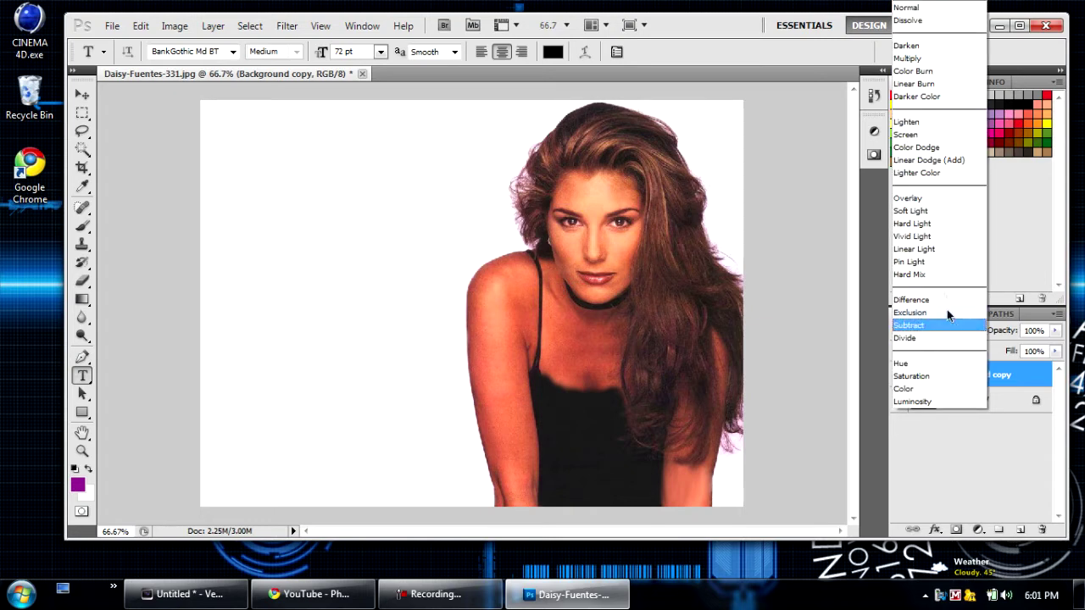
click(927, 150)
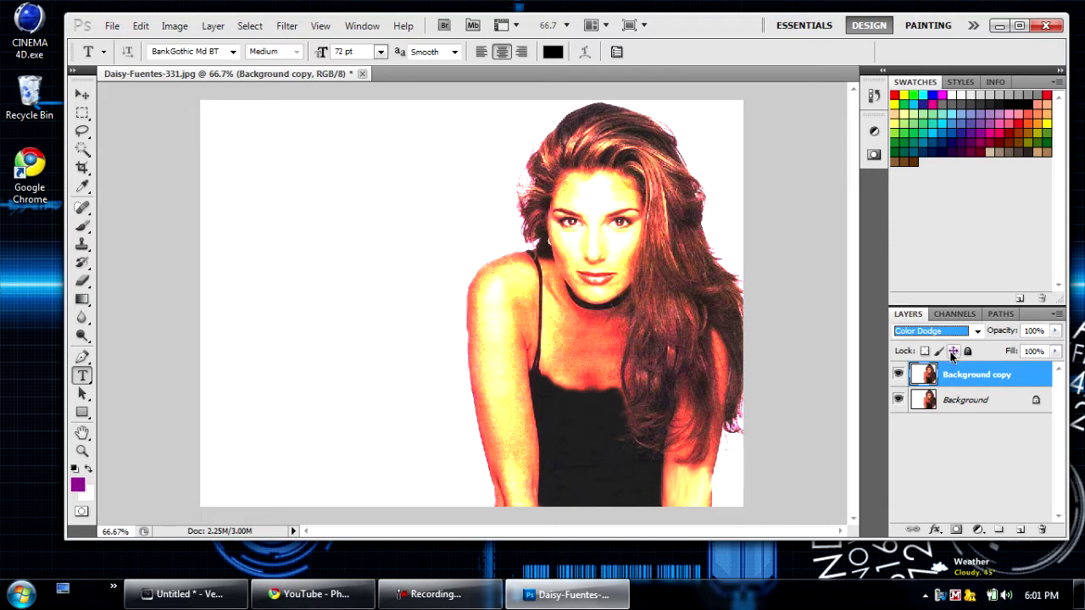
key(ctrl+i)
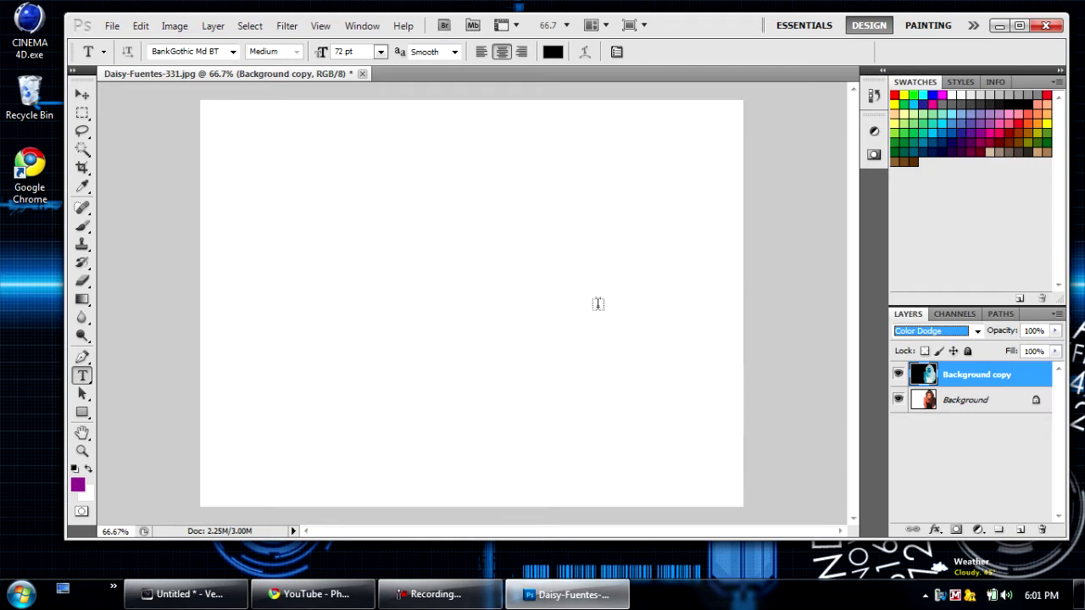
Apply a Gaussian Blur of about 2.2 pixels radius to the Background copy layer.
click(287, 27)
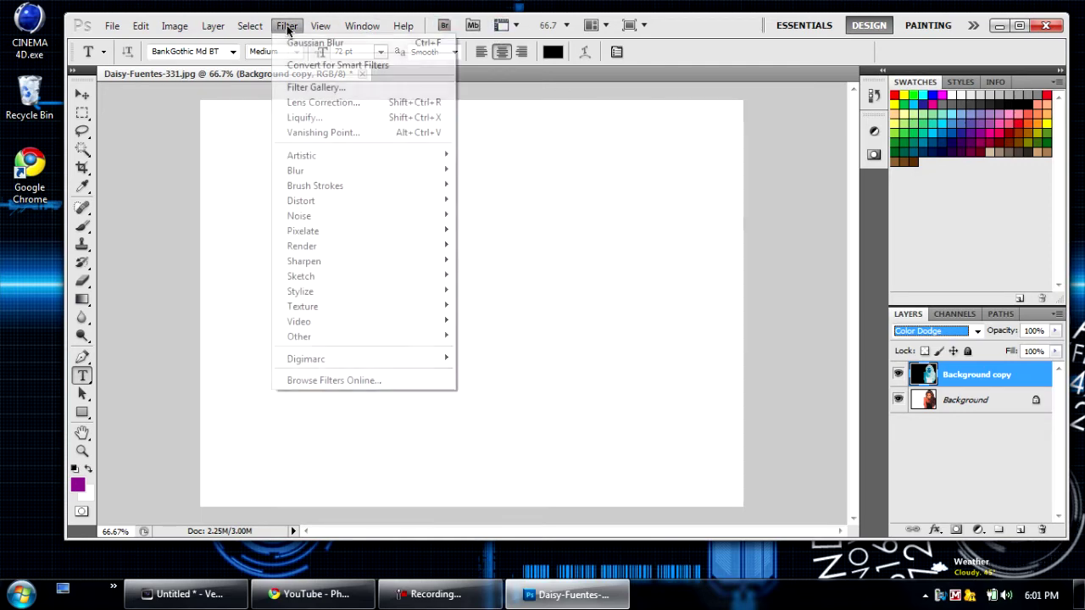
mouse_move(293, 171)
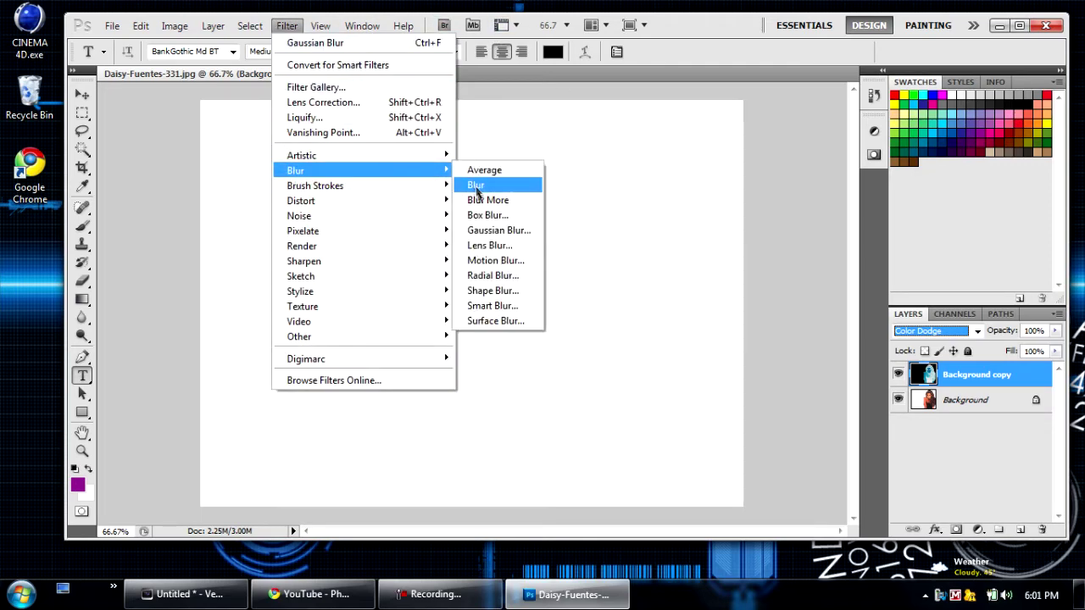
click(497, 230)
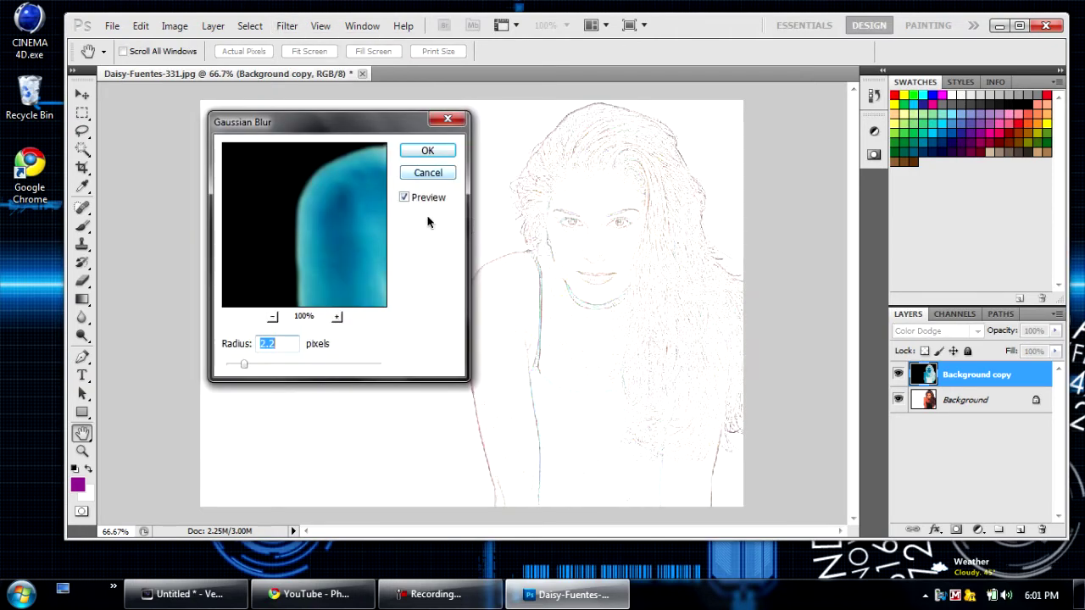
drag(358, 127, 384, 80)
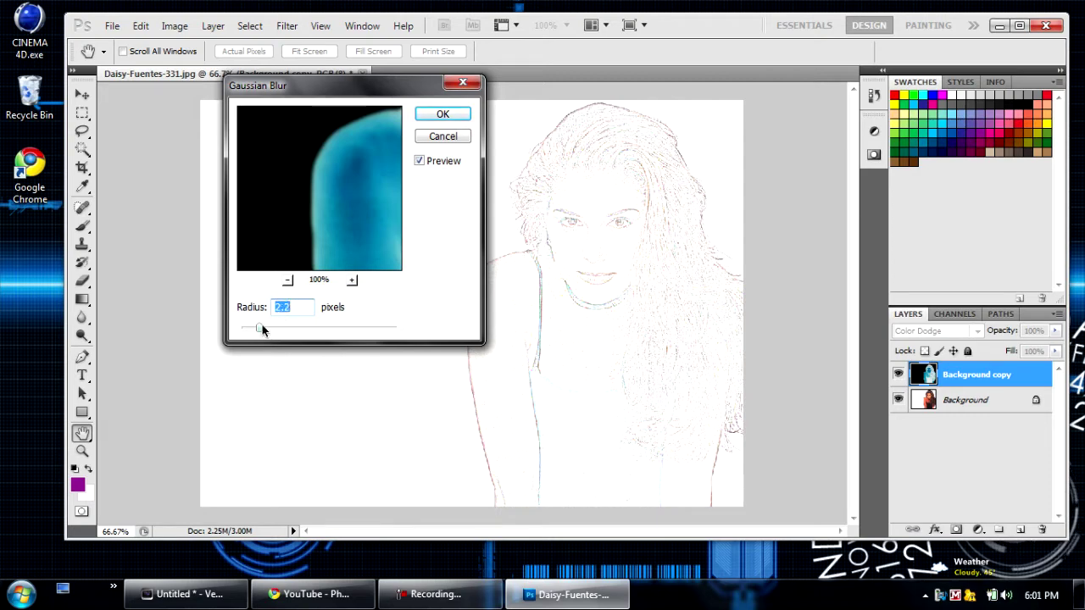
drag(260, 329, 241, 330)
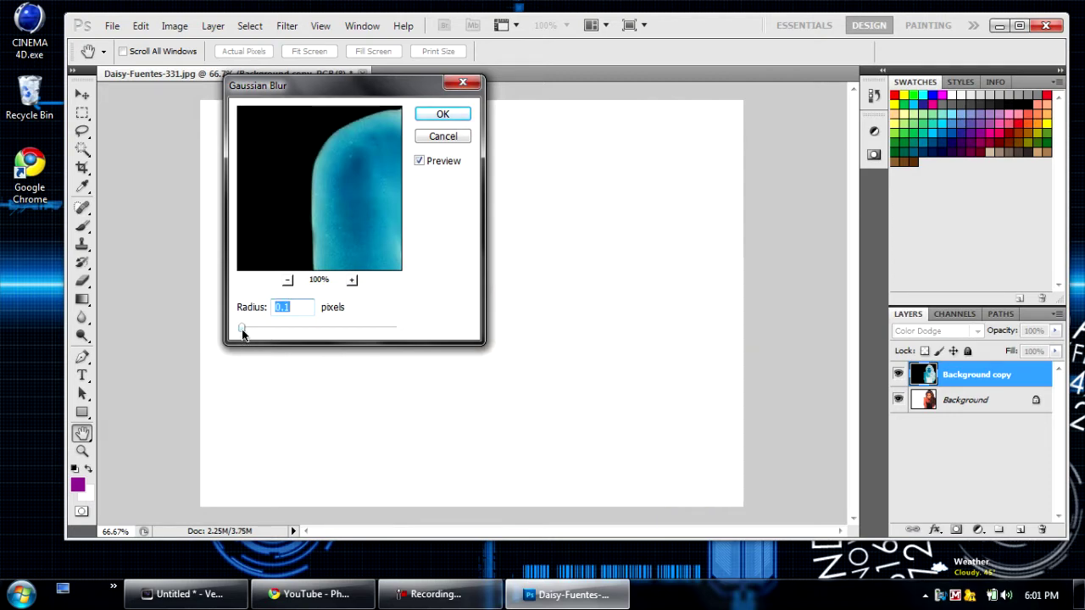
drag(245, 332, 262, 330)
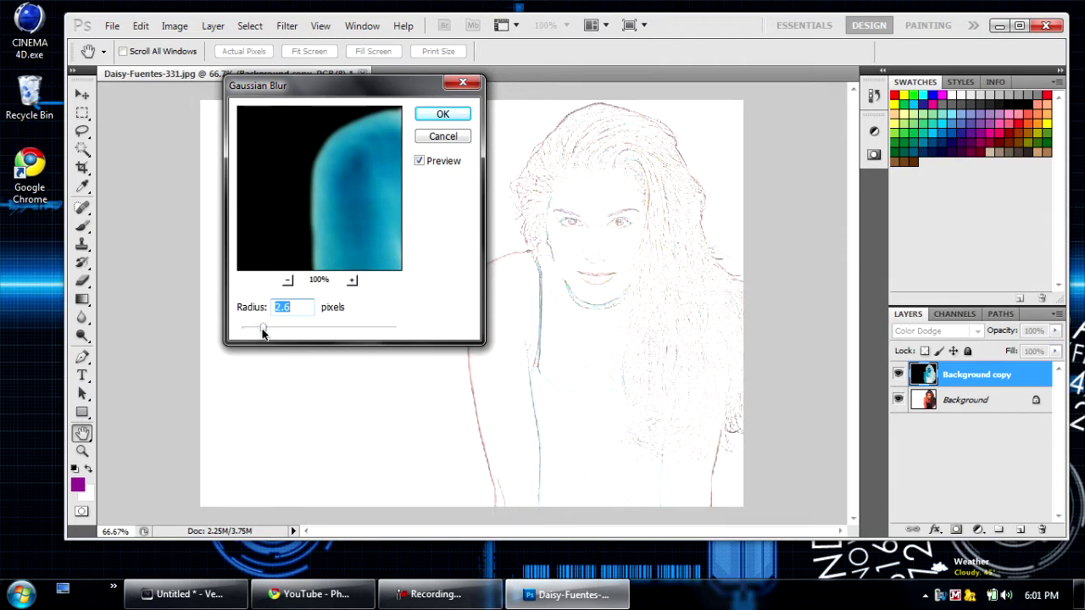
drag(262, 330, 401, 337)
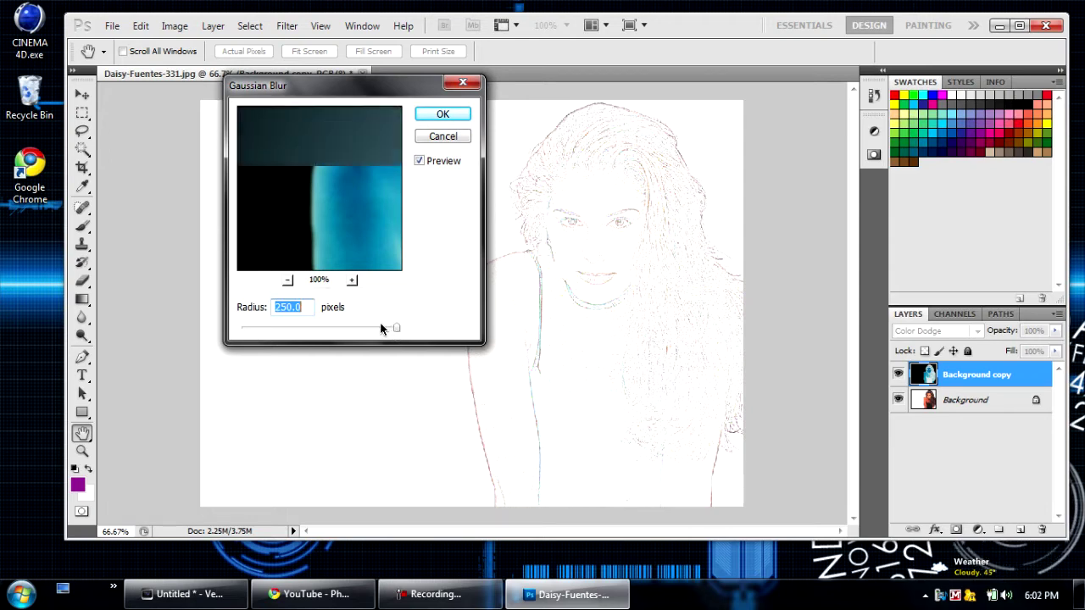
drag(379, 332, 366, 333)
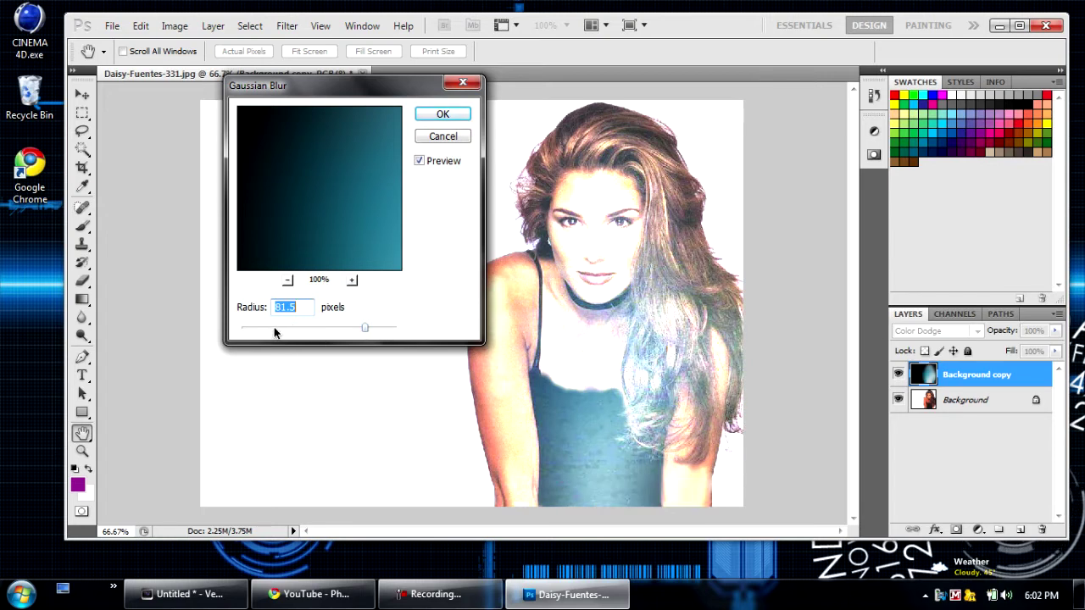
drag(278, 333, 262, 330)
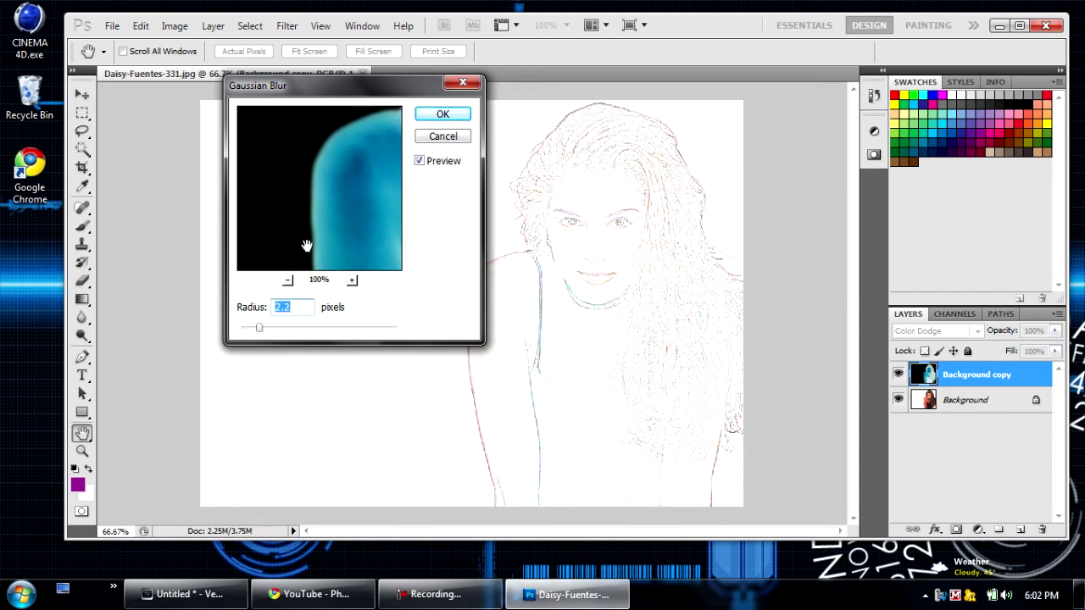
click(441, 114)
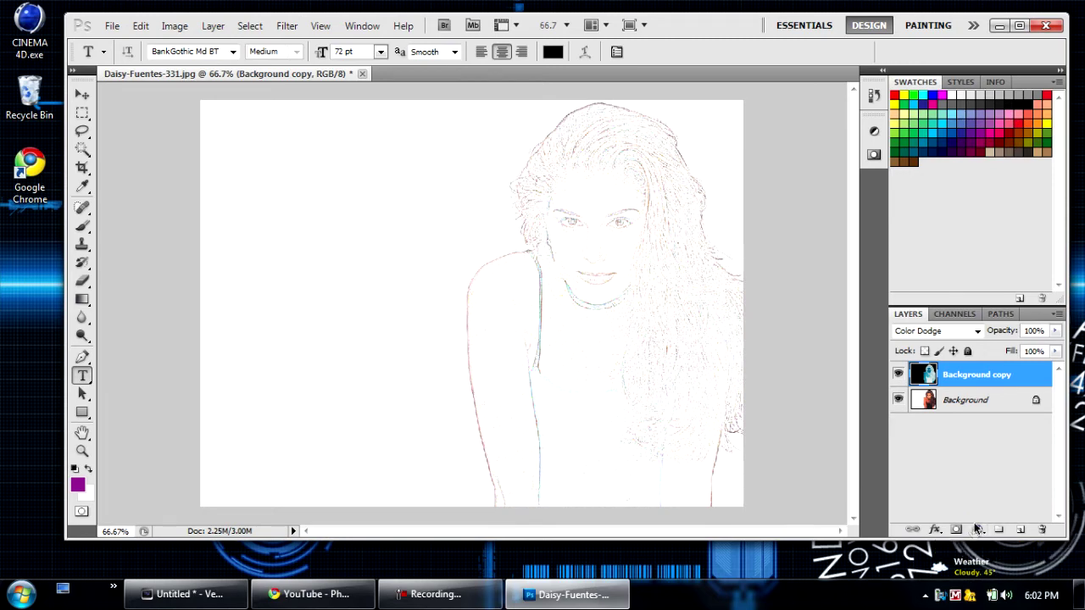
Add a Hue/Saturation adjustment layer with Saturation set to -100.
click(978, 530)
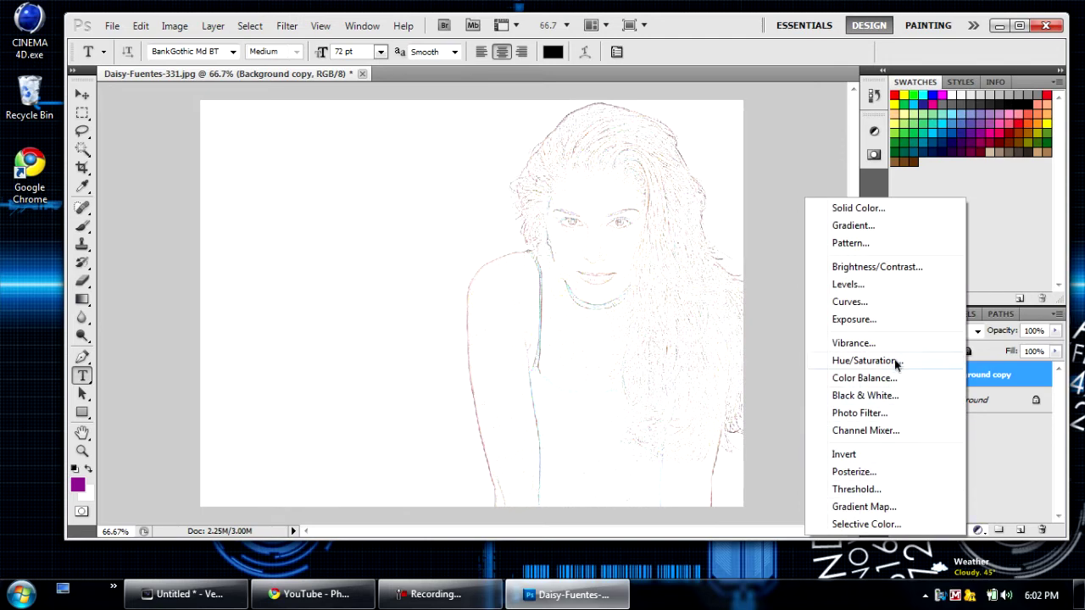
click(865, 361)
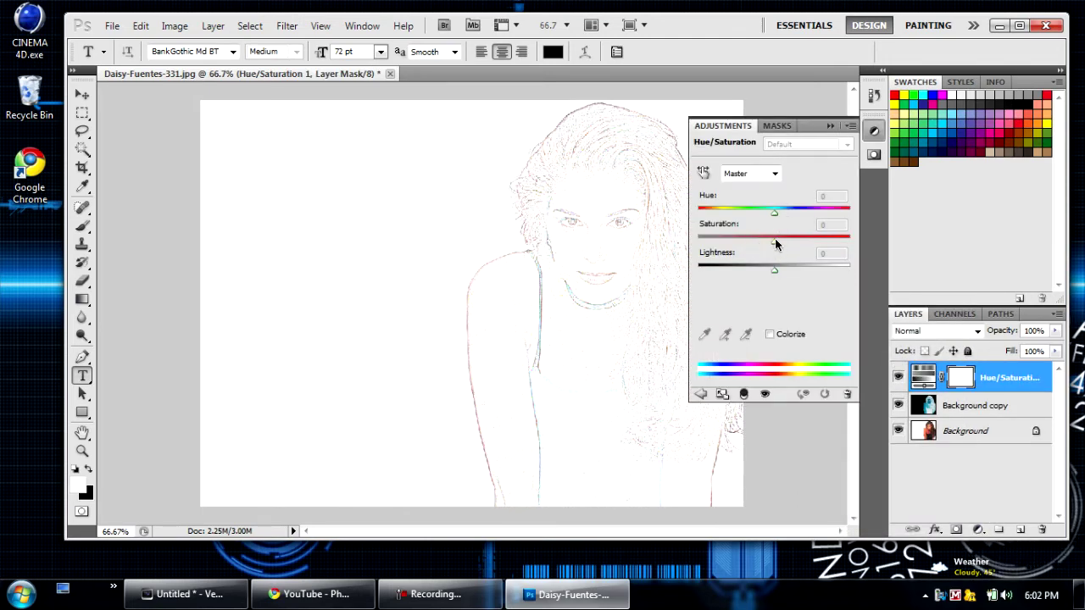
drag(778, 245, 705, 246)
drag(702, 243, 678, 244)
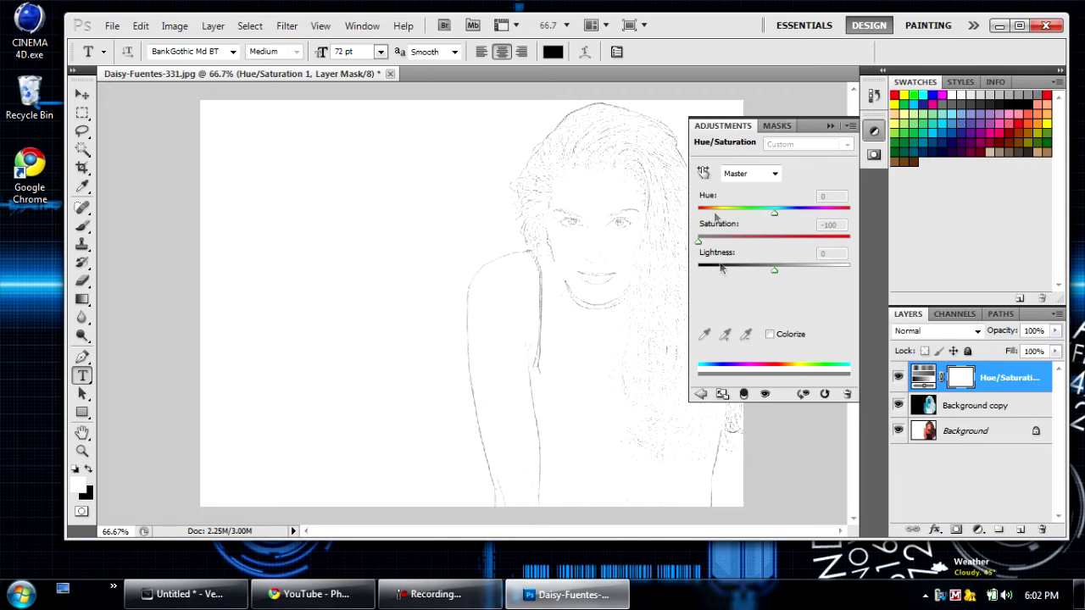
click(831, 125)
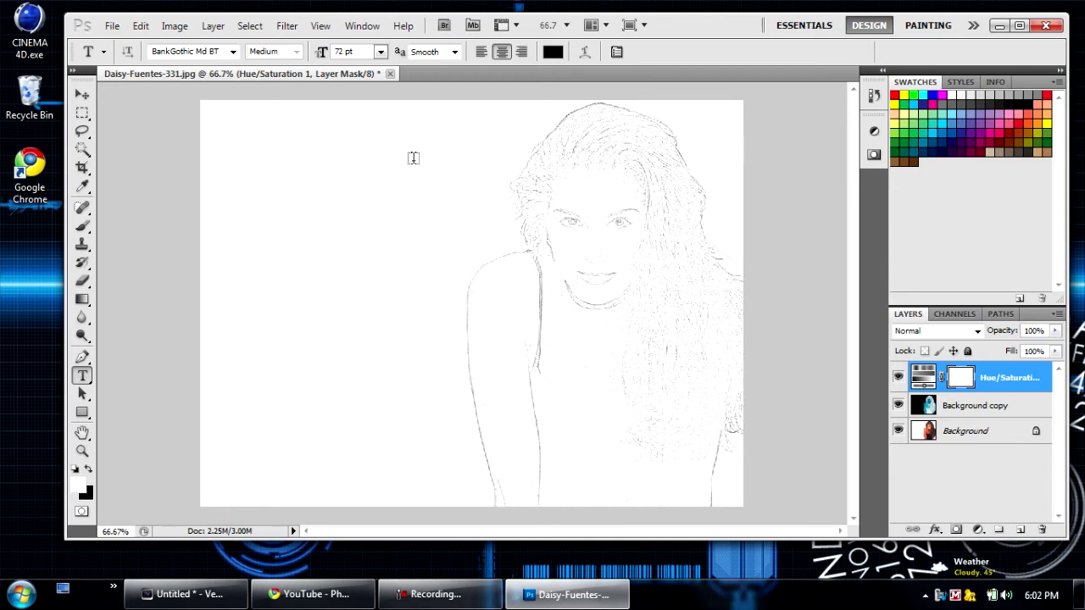
Type the title 'Daisy Fuentes' on the canvas in 72 pt BankGothic Md BT.
click(362, 212)
text(Dai)
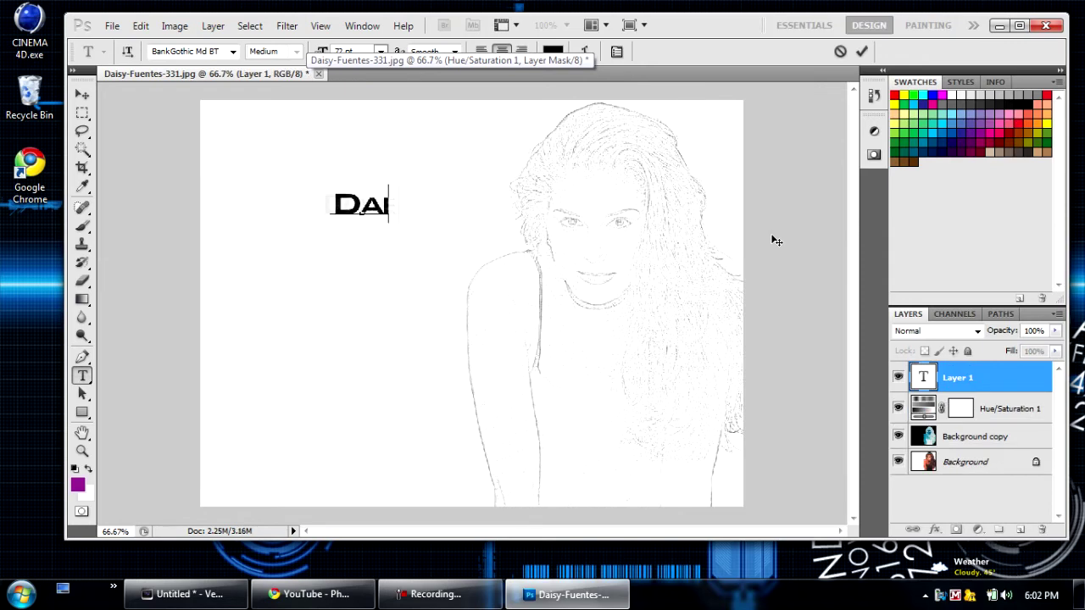
text(sy Fuens)
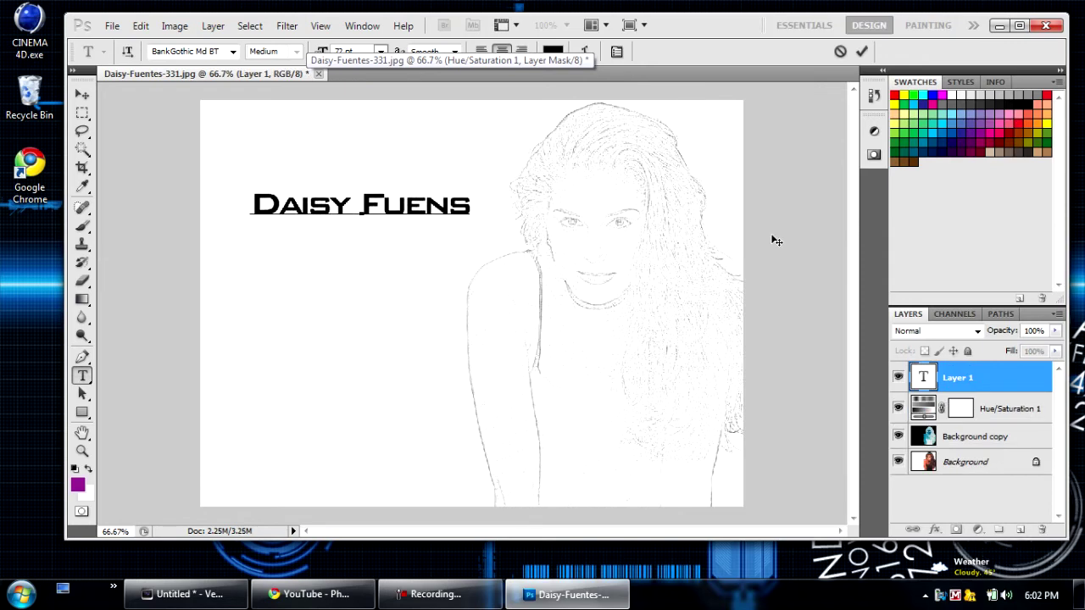
key(BackSpace)
text(tes)
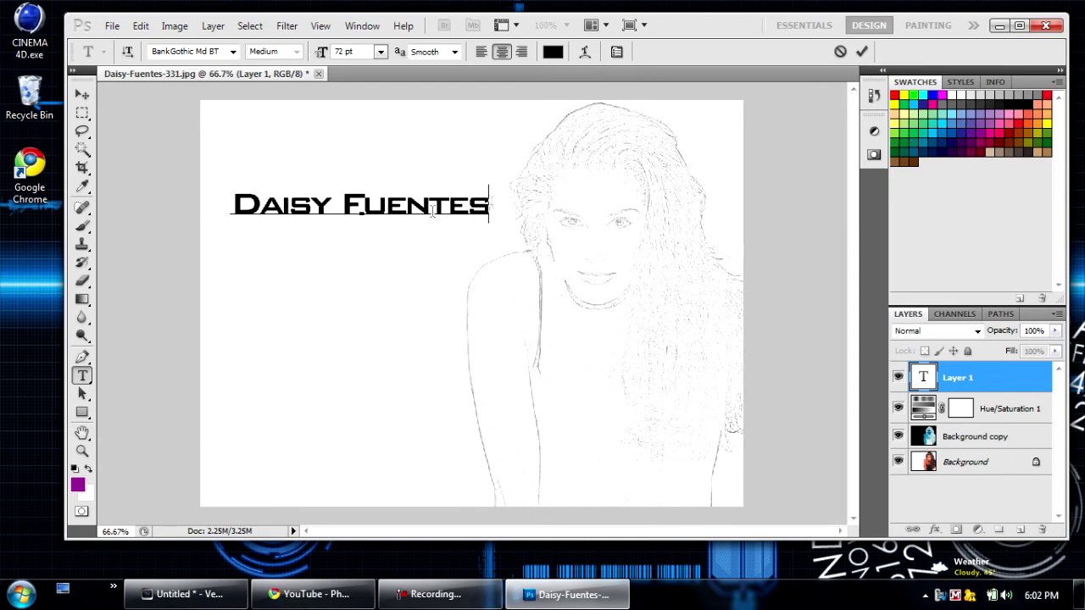
key(ctrl+a)
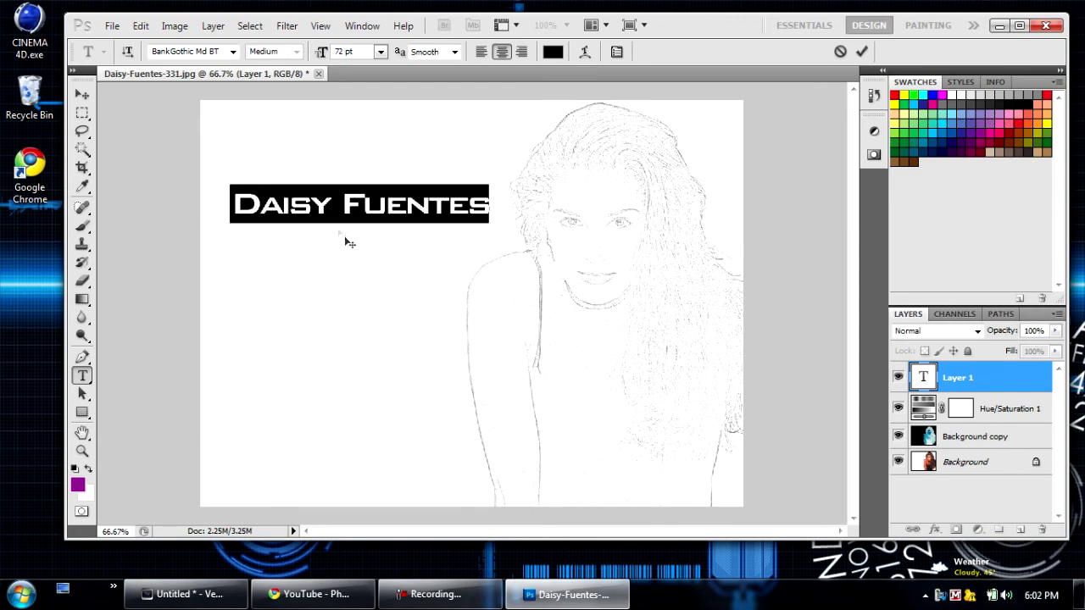
click(964, 388)
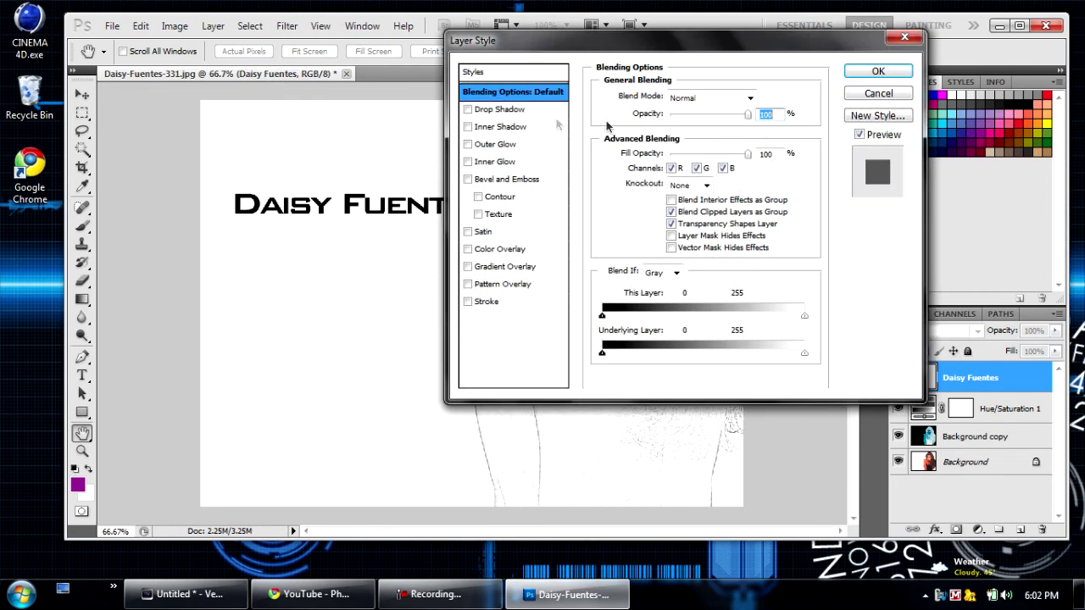
Give the title a 7 px stroke filled with the black-to-white gradient.
click(488, 302)
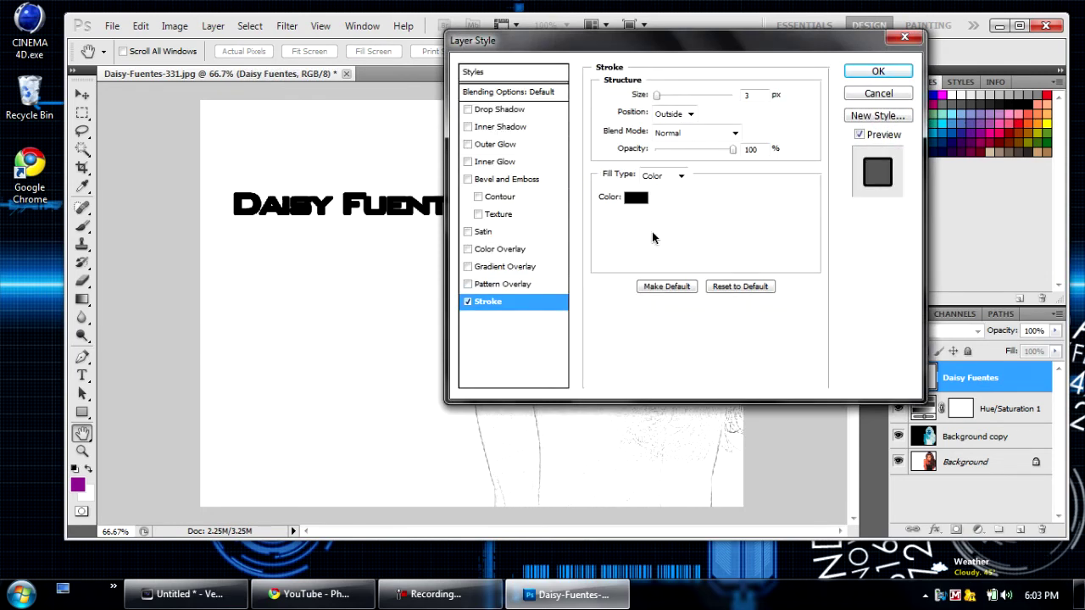
mouse_move(654, 99)
mouse_down()
mouse_move(695, 97)
mouse_move(662, 98)
mouse_up()
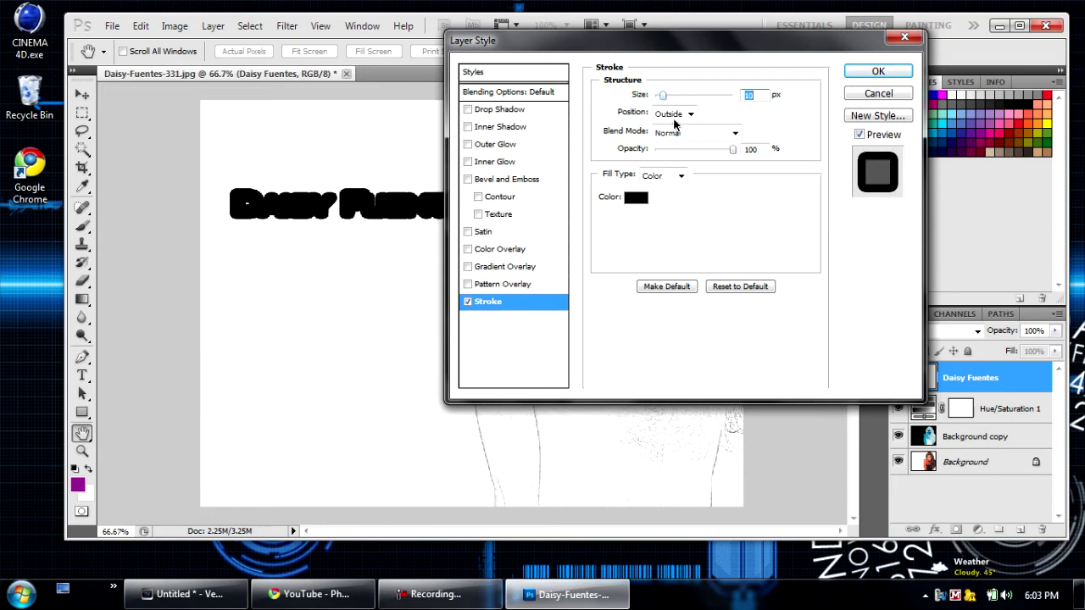
click(674, 176)
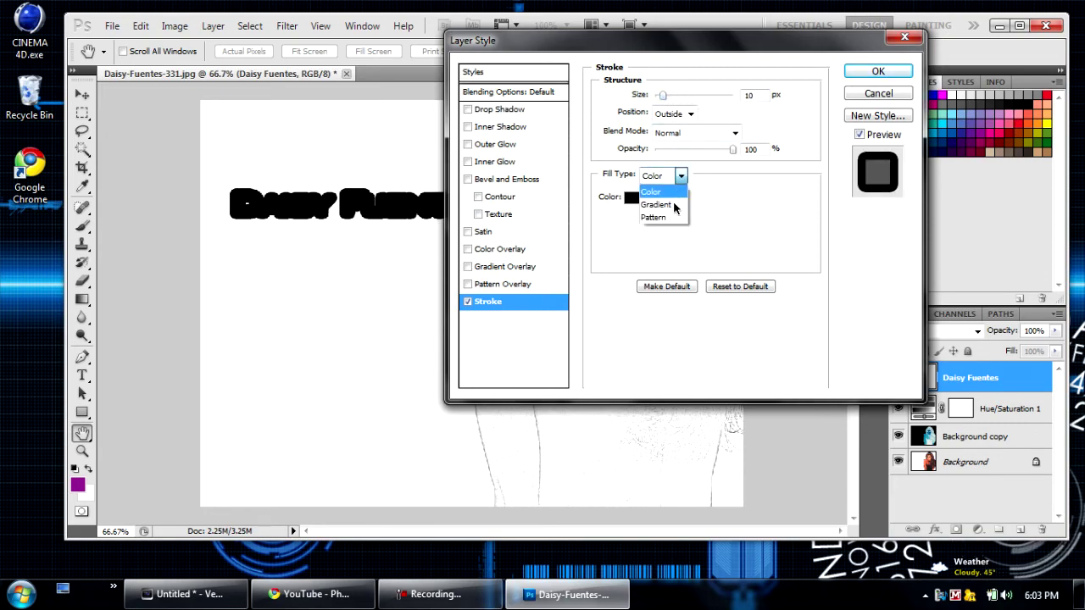
click(663, 200)
click(662, 199)
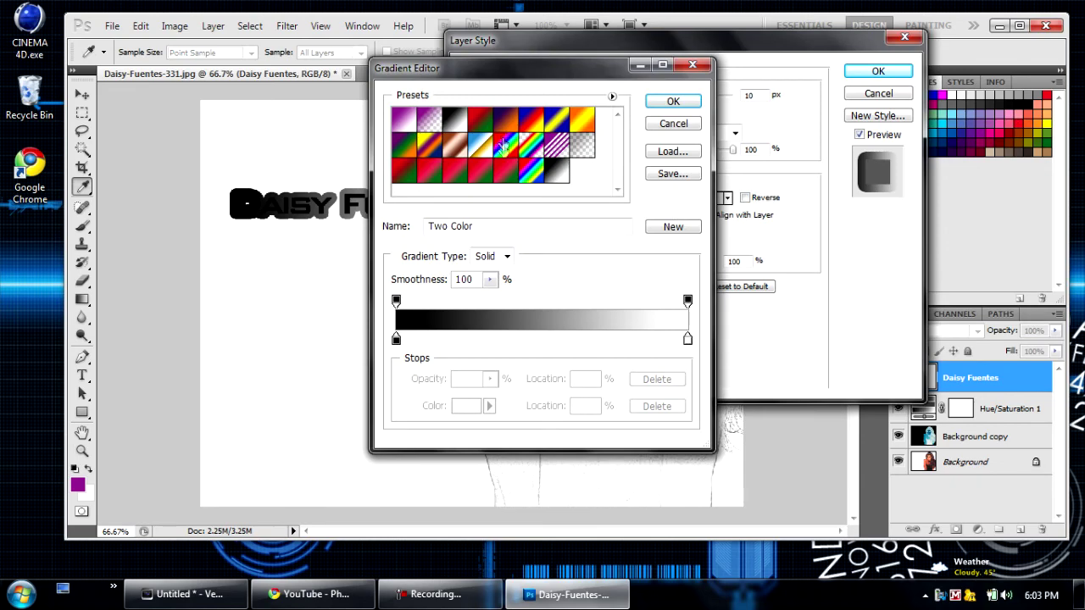
click(503, 149)
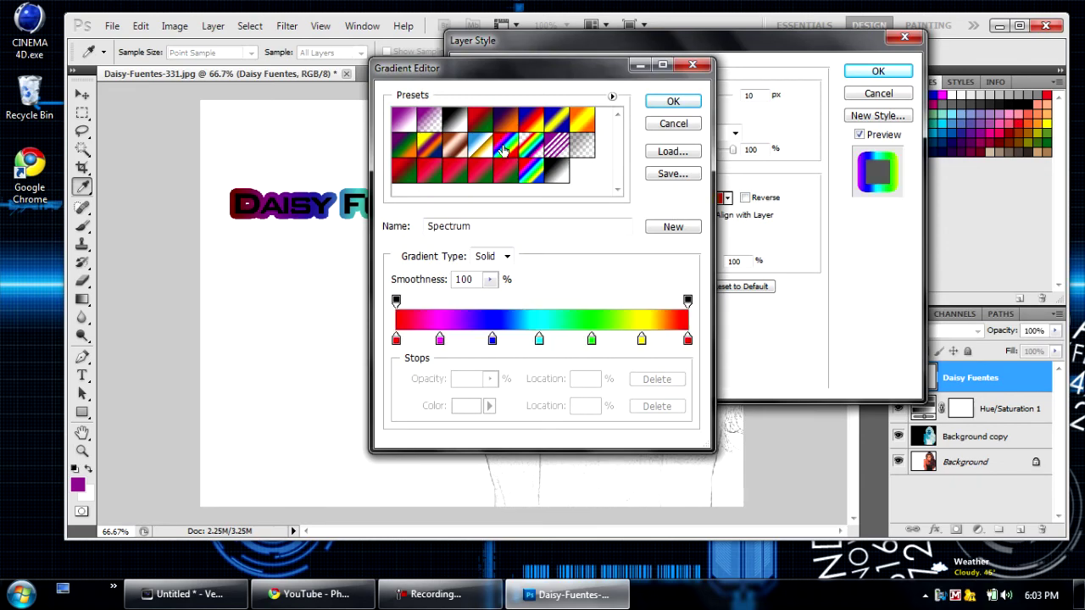
click(692, 67)
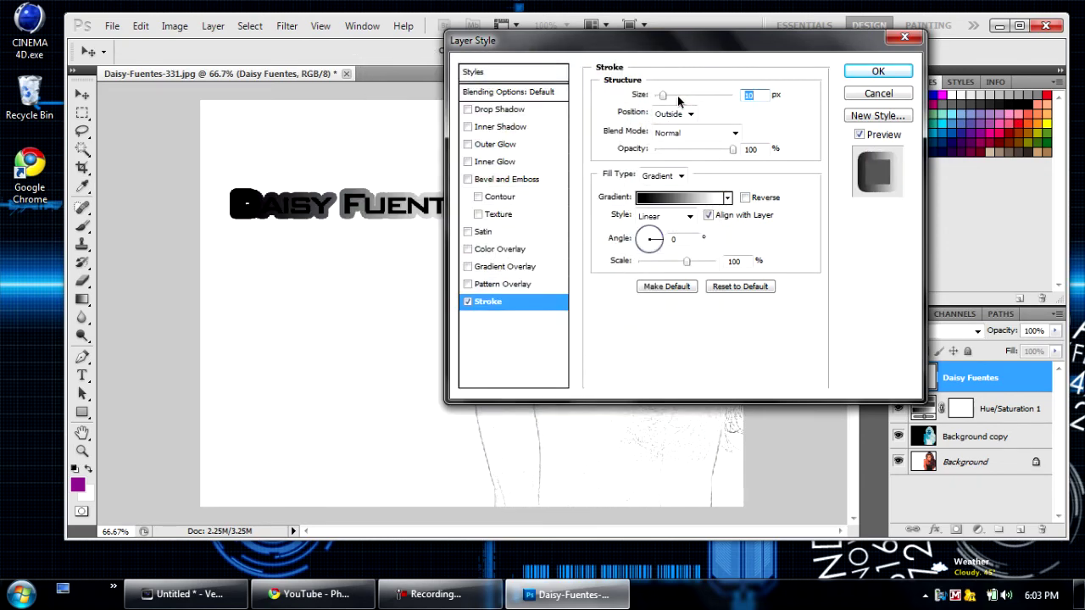
drag(661, 97, 661, 94)
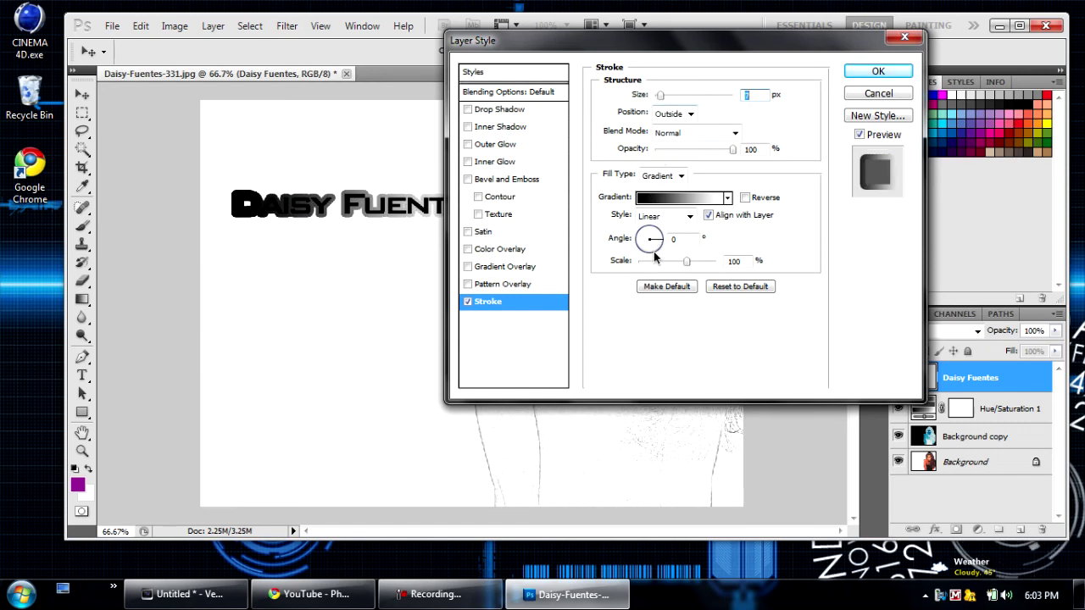
Adjust the stroke gradient angle and move the Layer Style dialog off the title.
drag(658, 247, 652, 261)
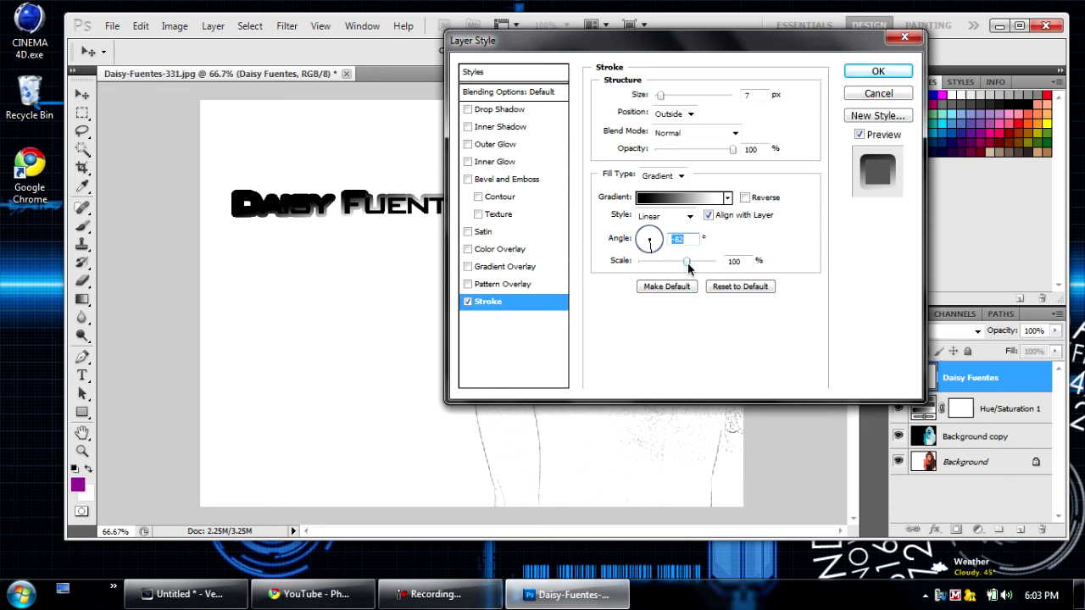
drag(651, 244, 666, 237)
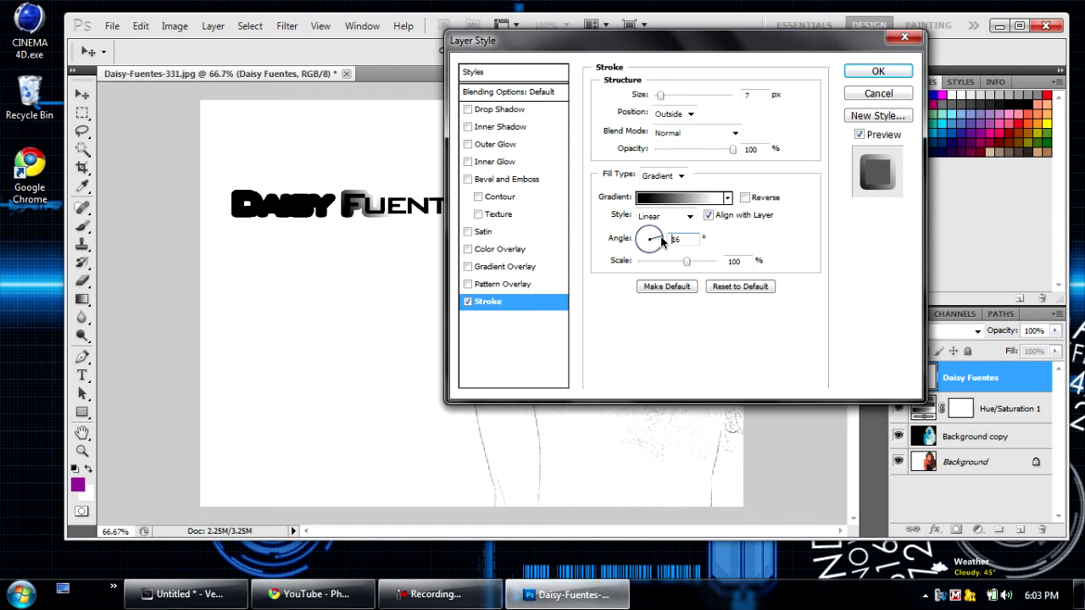
click(662, 243)
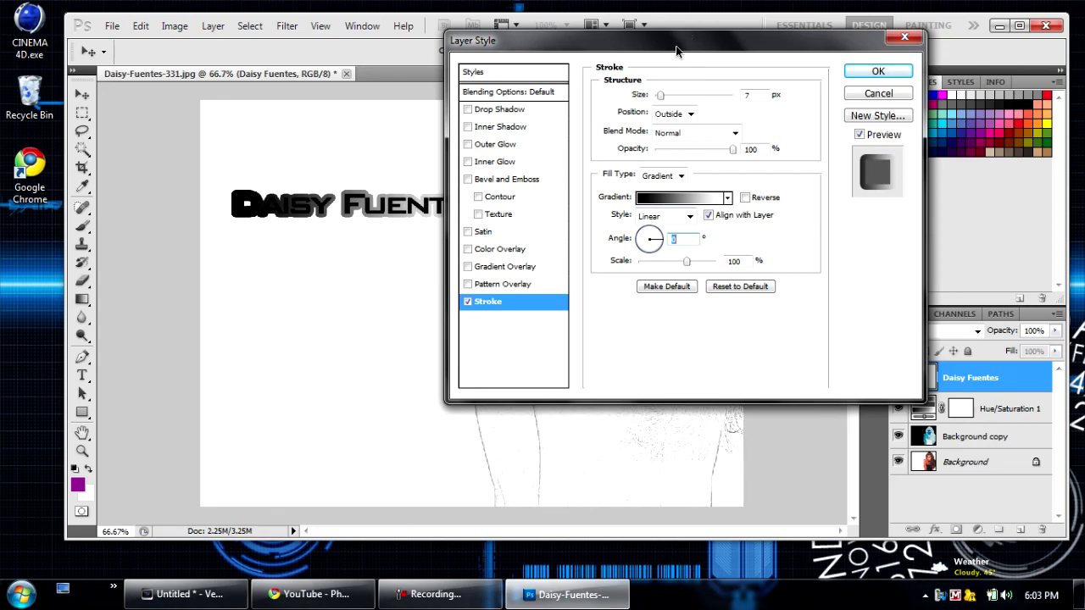
drag(676, 51, 809, 94)
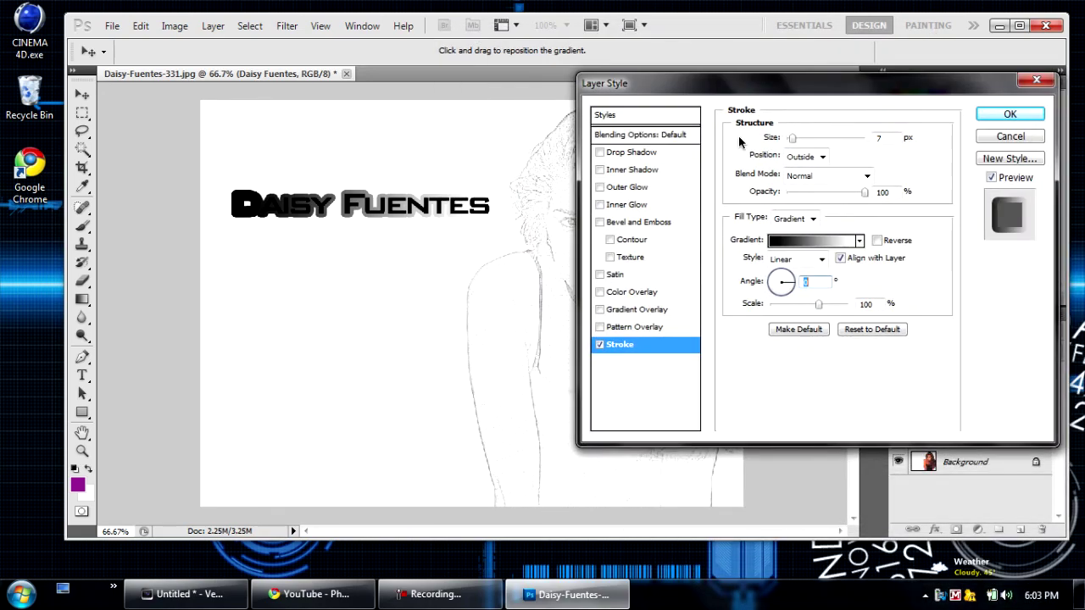
drag(738, 136, 638, 34)
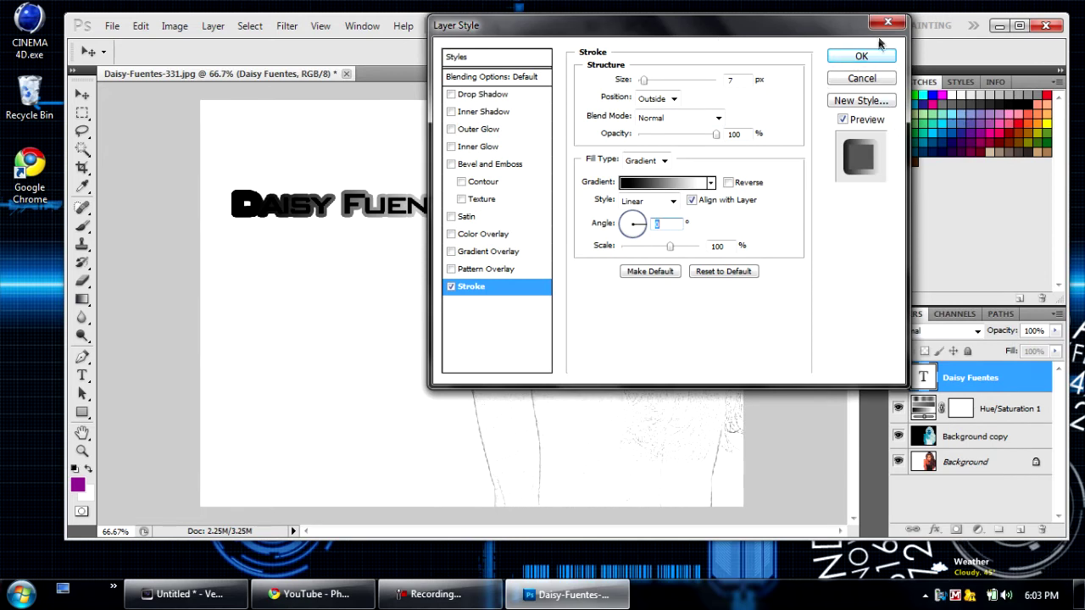